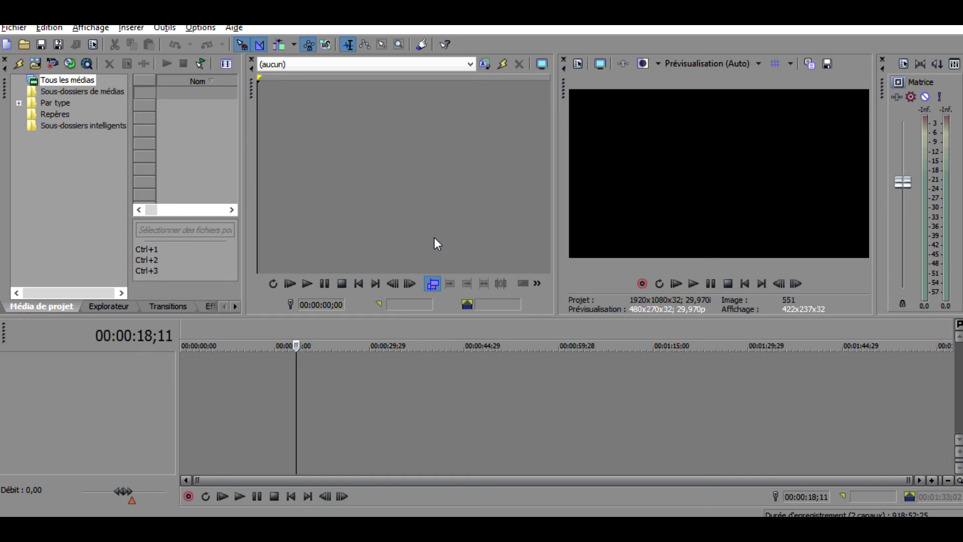
Create a new project using the HD 1080-60i (1920x1080; 29,970 ips) template
click(13, 29)
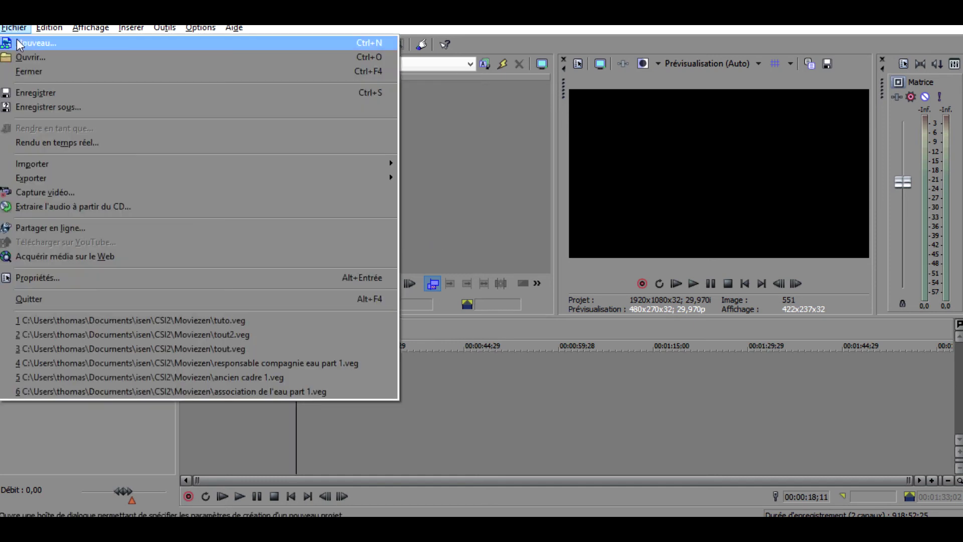
click(17, 43)
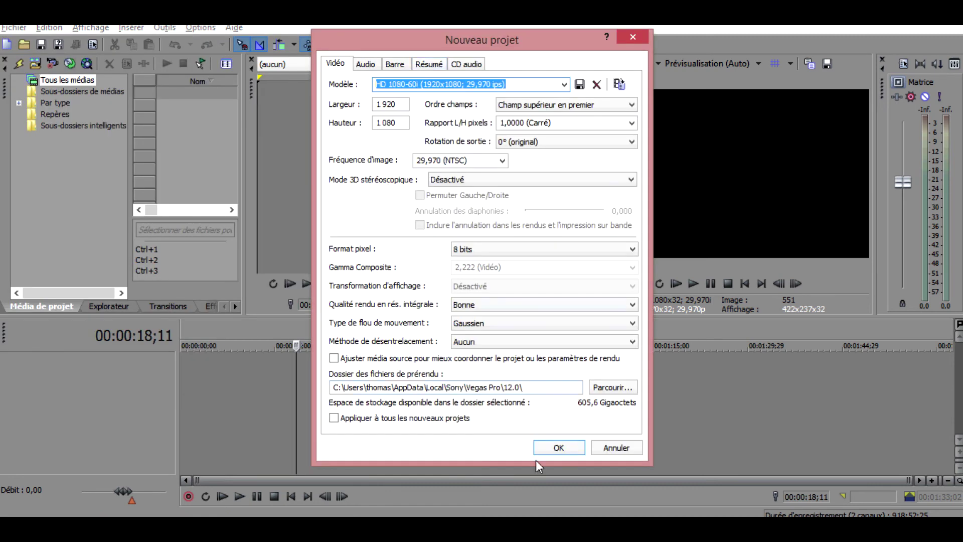
click(557, 447)
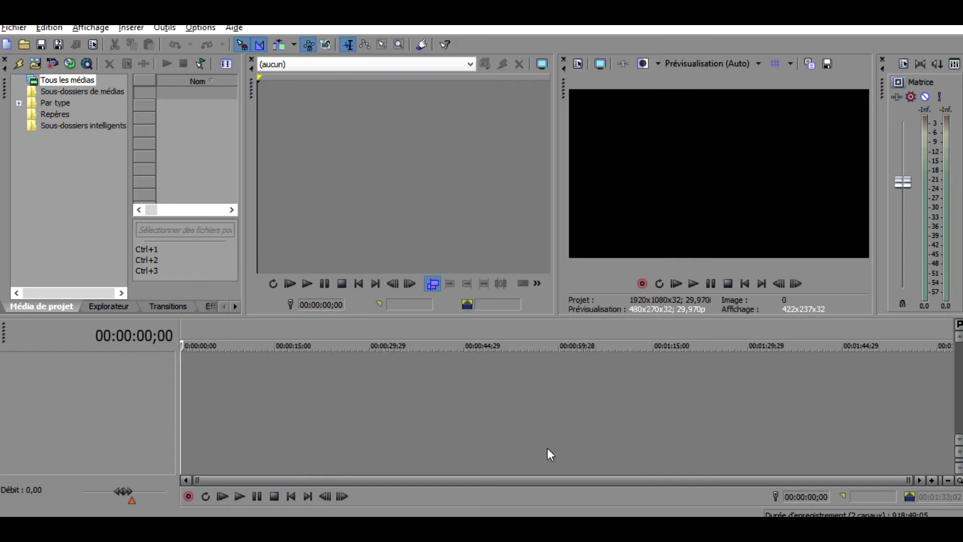
Import the video file Meilleur des chats 2013 into the project media
click(21, 27)
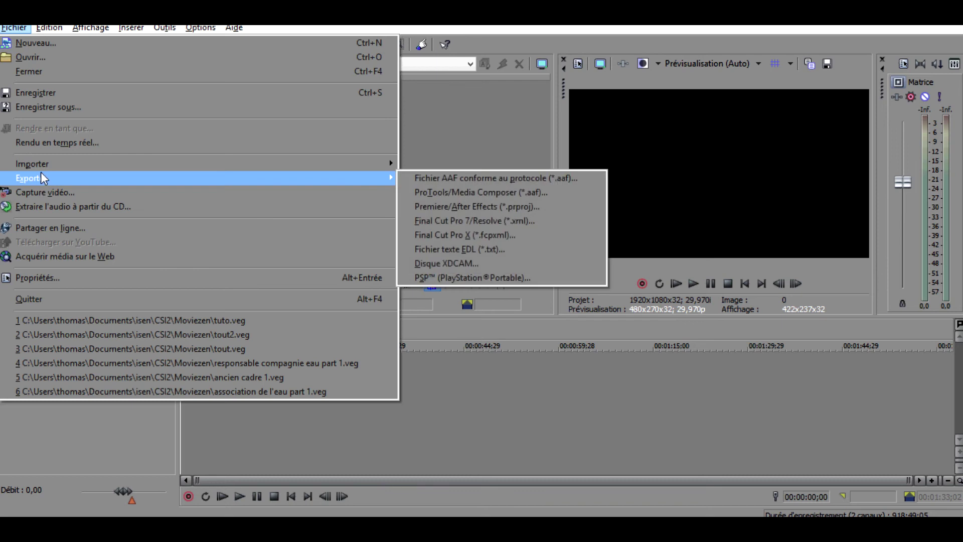
mouse_move(41, 167)
key(Right)
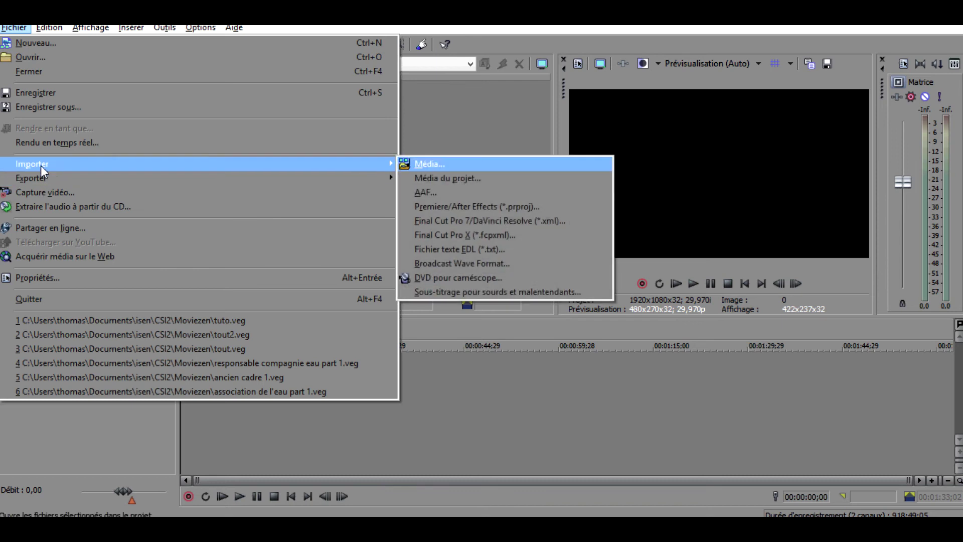
key(Return)
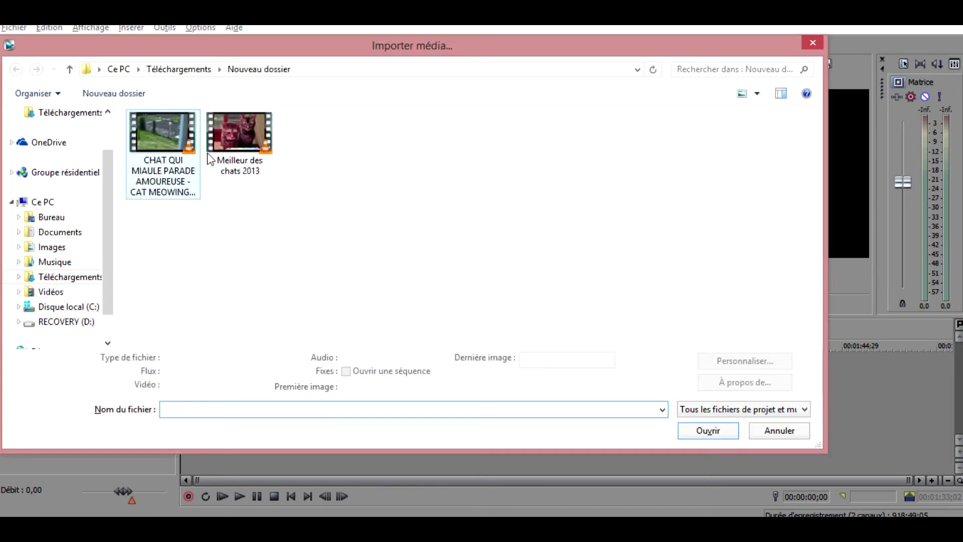
double_click(247, 141)
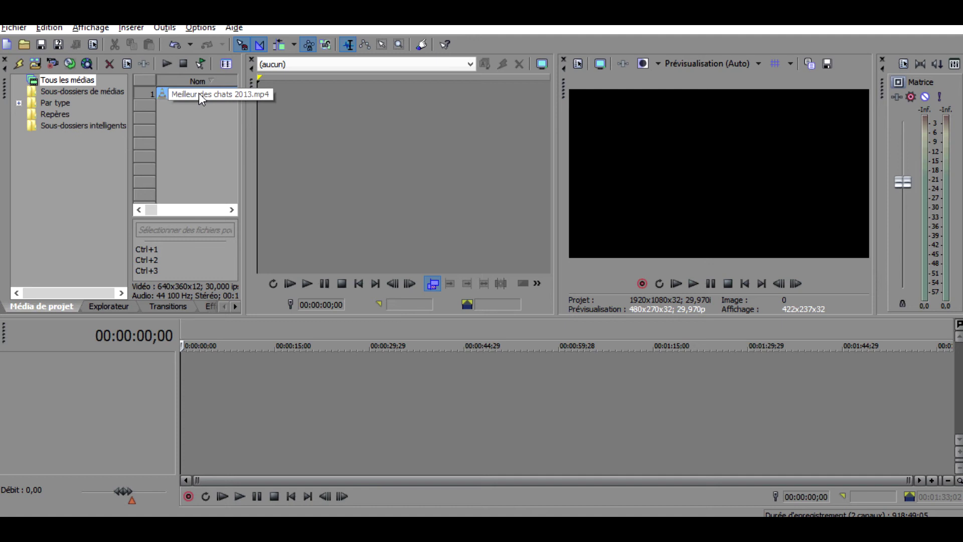
Load Meilleur des chats 2013.mp4 into the Trimmer and preview it, pausing at about 00:01:29
drag(199, 92, 377, 155)
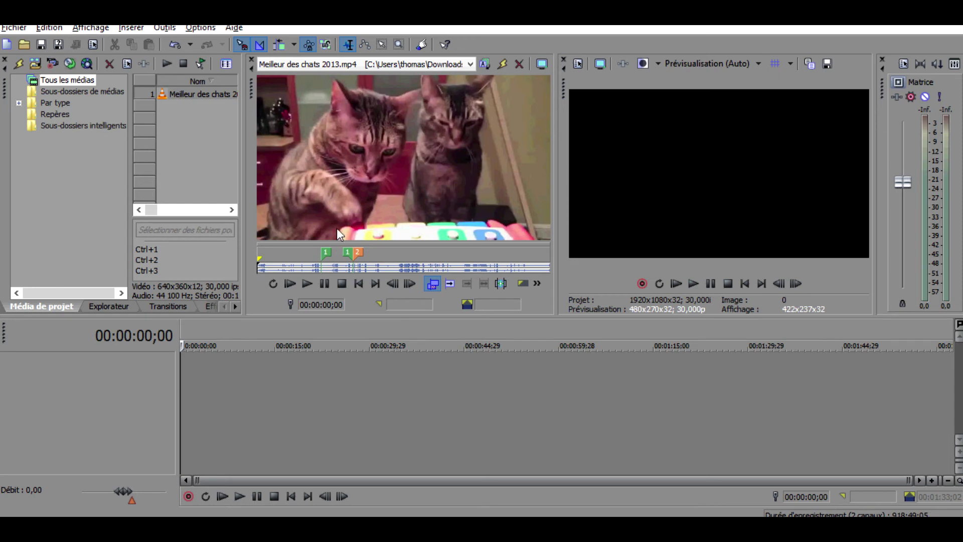
click(284, 258)
click(307, 284)
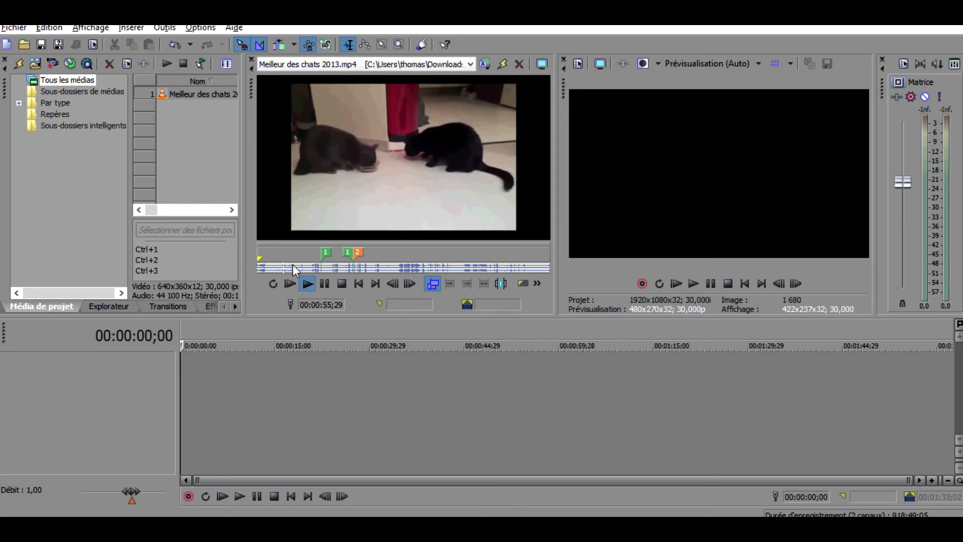
click(300, 271)
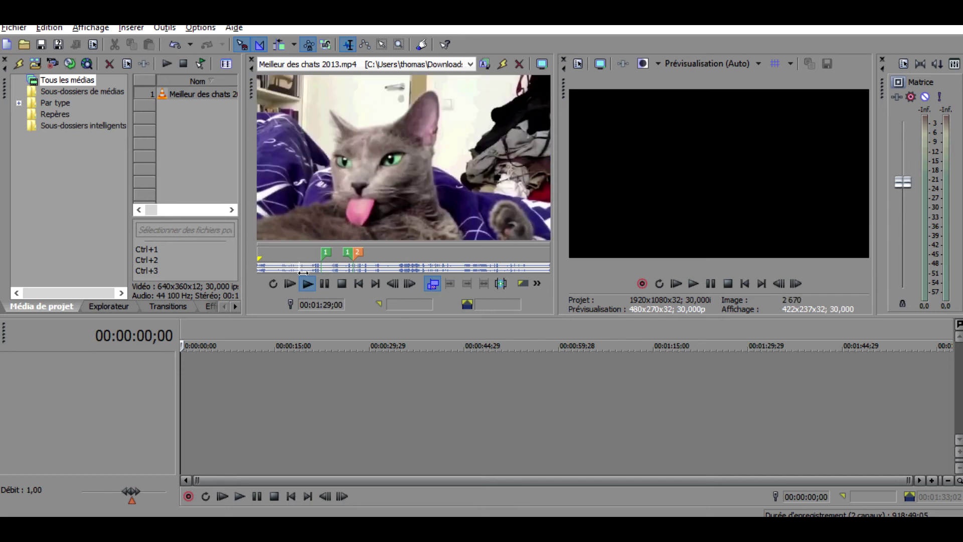
click(324, 284)
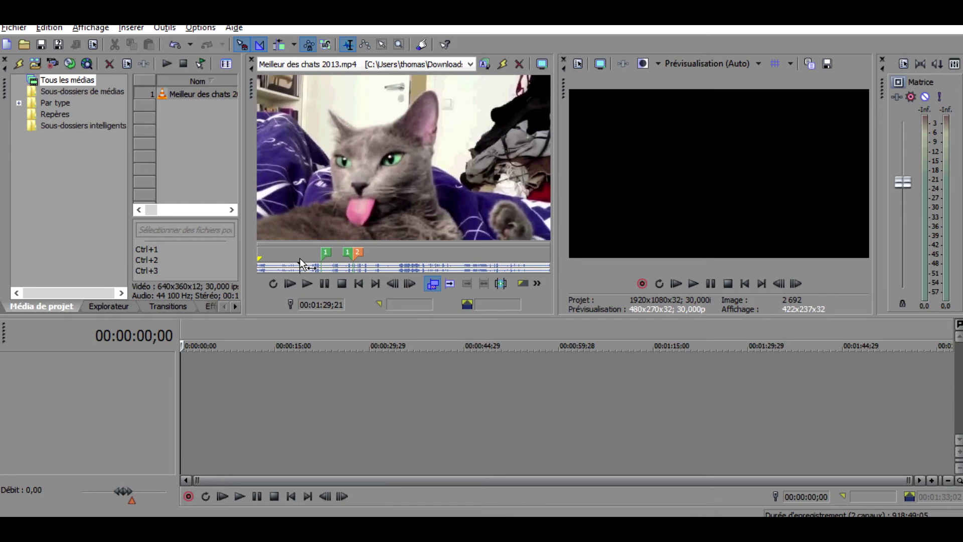
Mark the section from about 00:01:29;29 to 00:09:40;12 in the Trimmer, add it to the timeline, and select its video and audio events in turn
drag(300, 258, 525, 259)
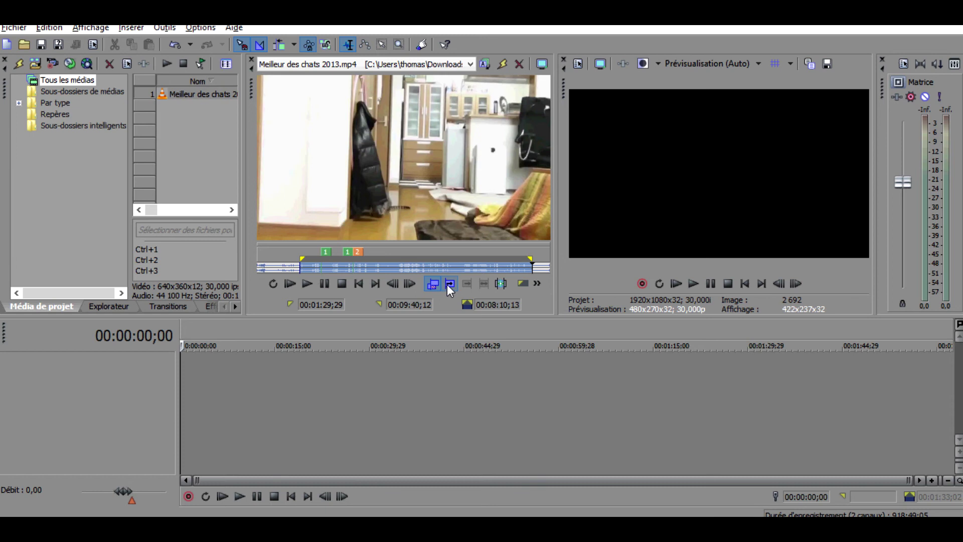
click(448, 284)
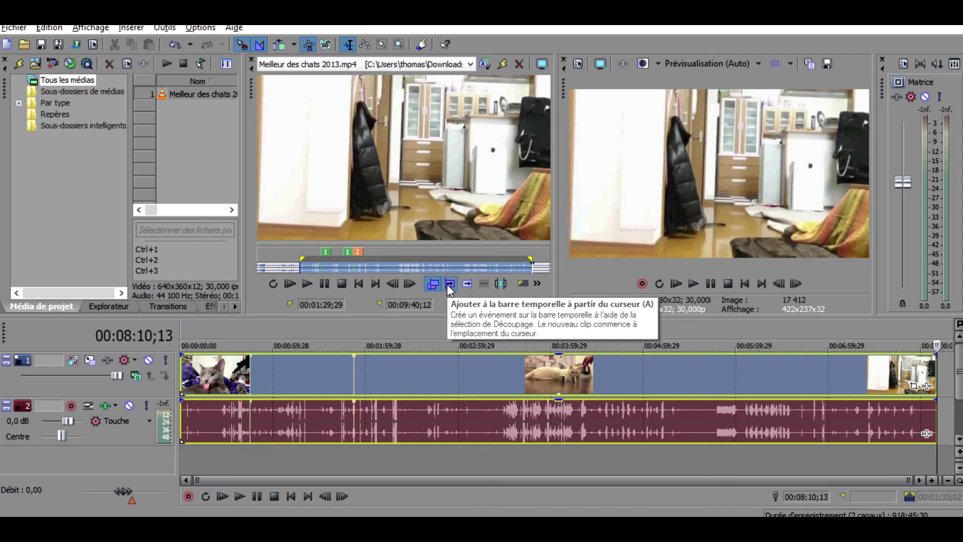
click(437, 373)
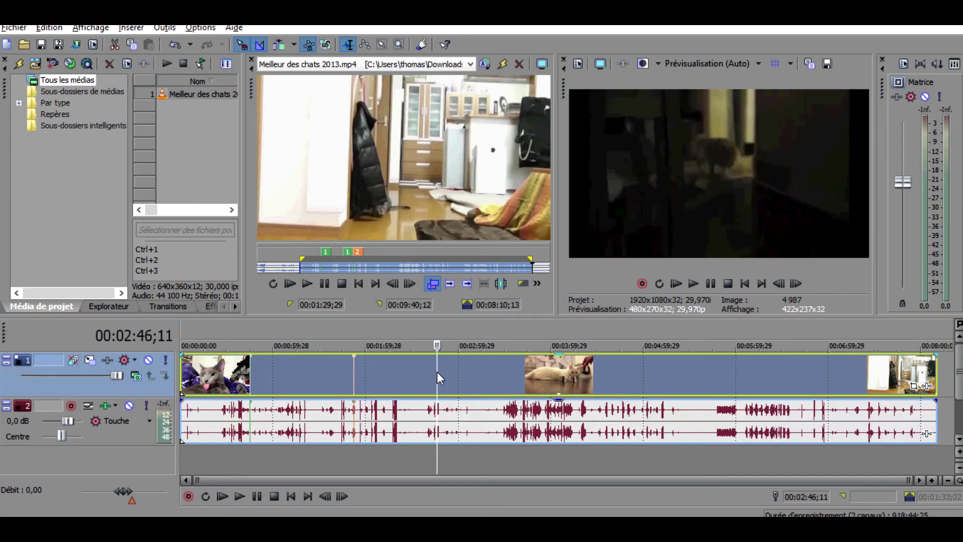
click(454, 419)
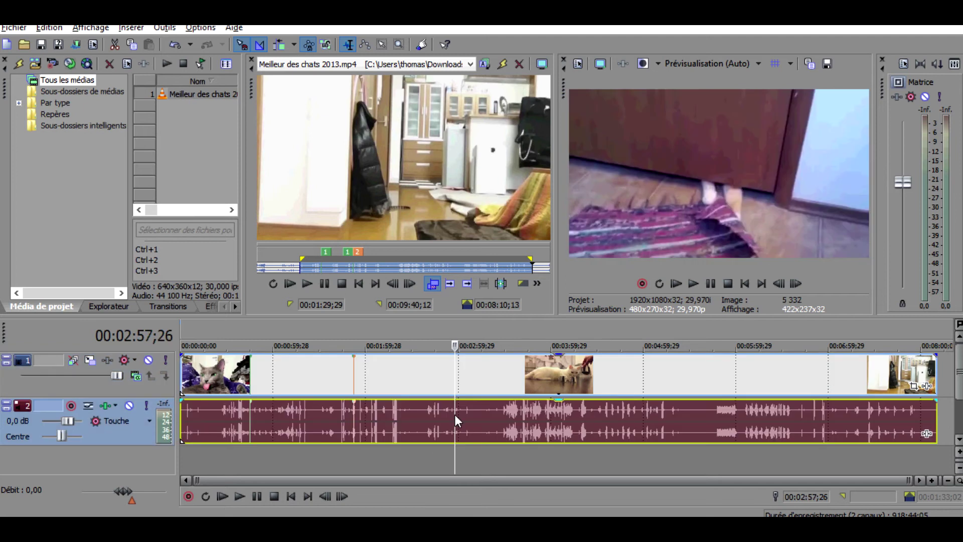
Try trimming the start of the timeline clip at 00:00:03;21
click(184, 374)
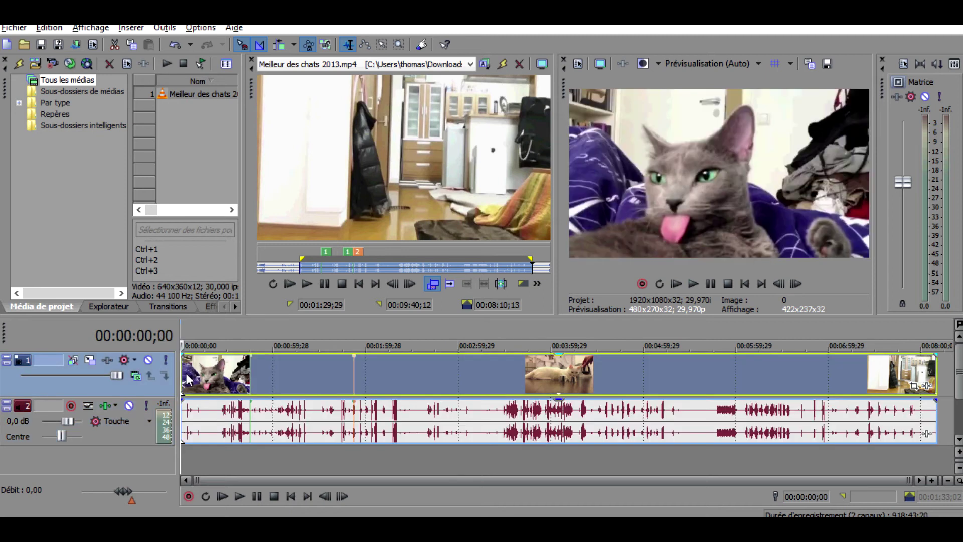
click(188, 377)
right_click(186, 374)
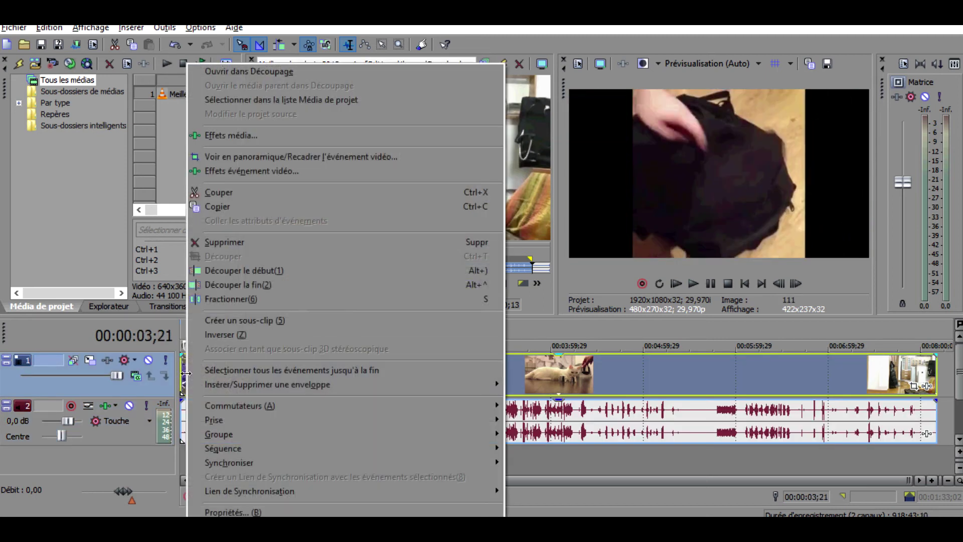
click(245, 273)
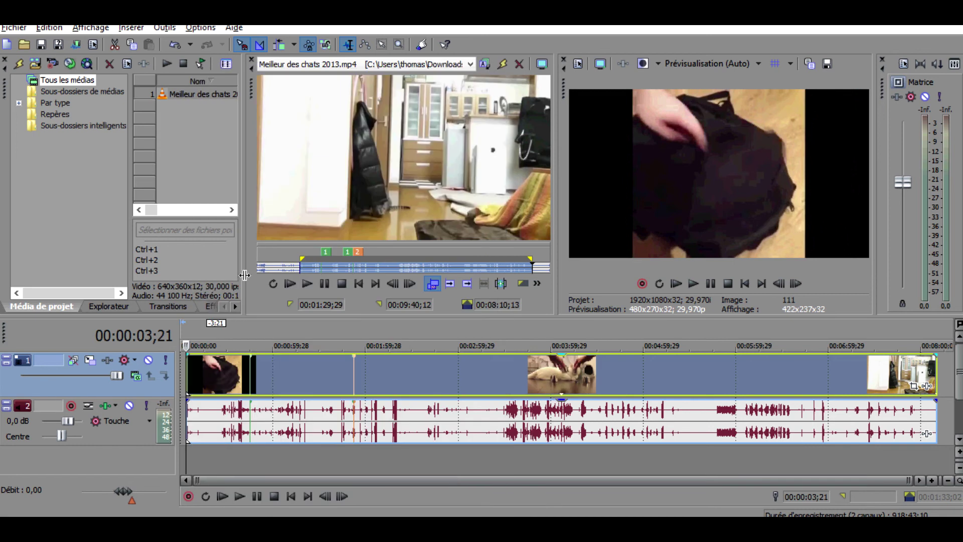
Trim the end of the timeline clip at 00:07:55;05
click(914, 373)
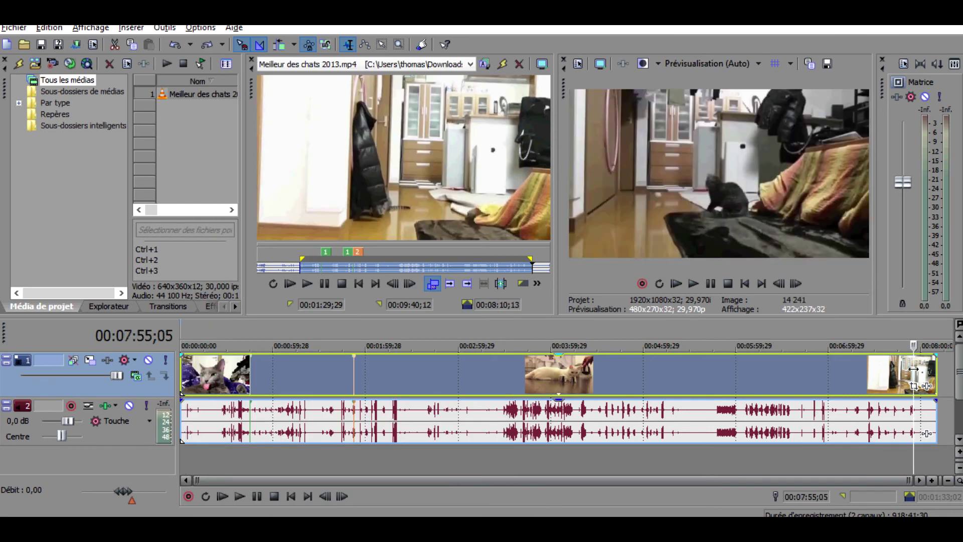
right_click(914, 374)
click(862, 286)
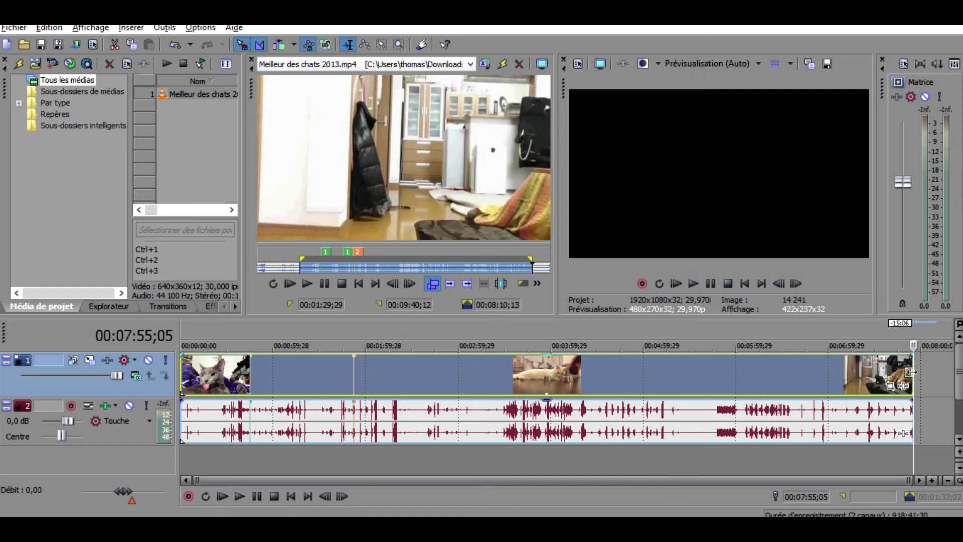
Split the timeline clip at 00:02:44;15 and again at 00:03:18;06
click(434, 380)
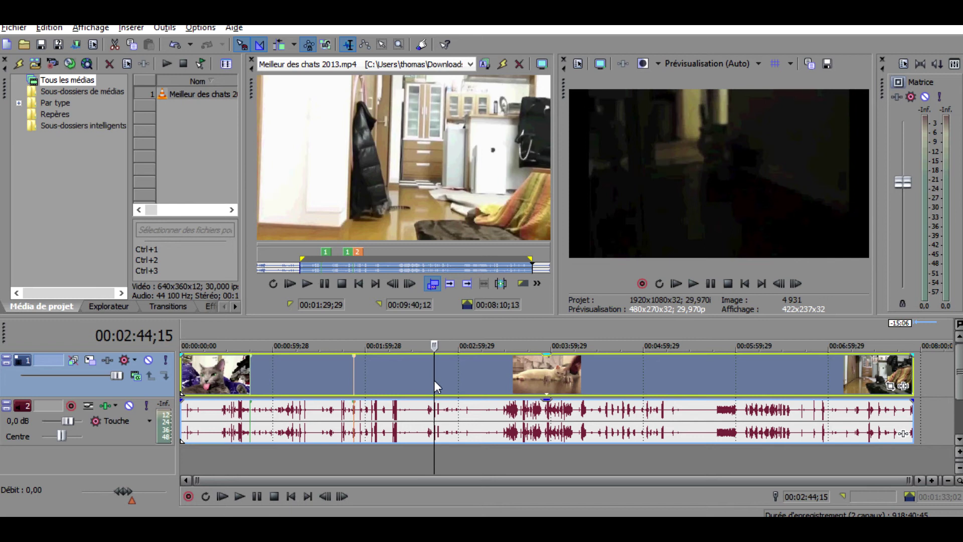
right_click(434, 380)
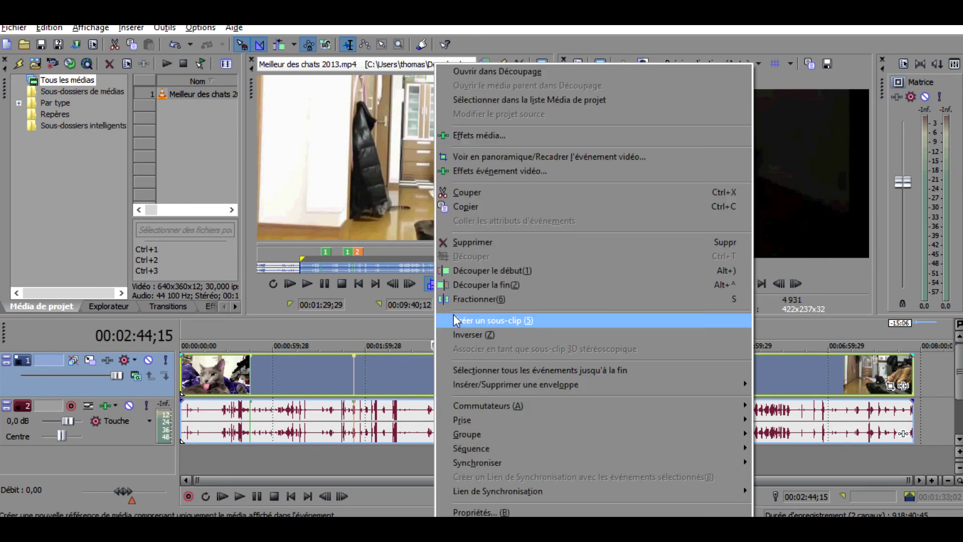
click(453, 299)
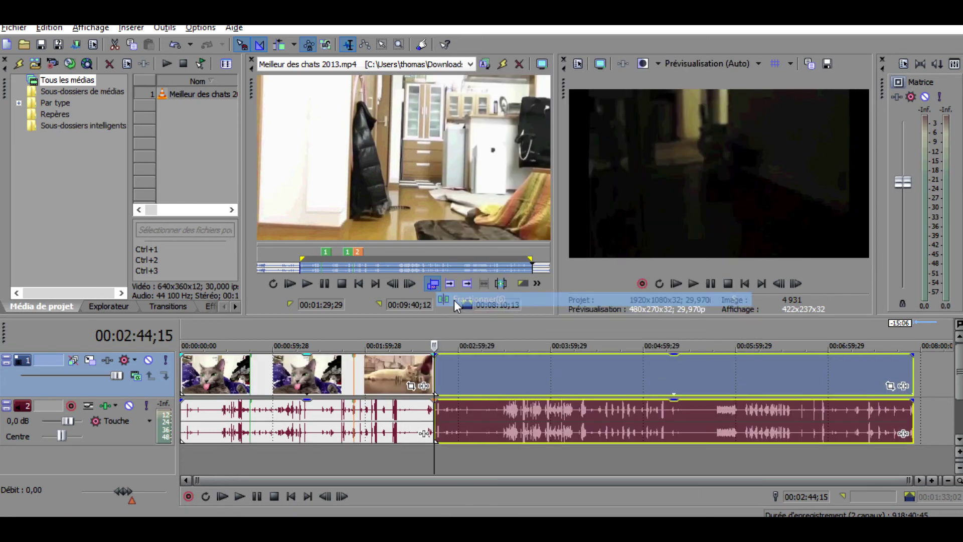
click(486, 369)
right_click(486, 368)
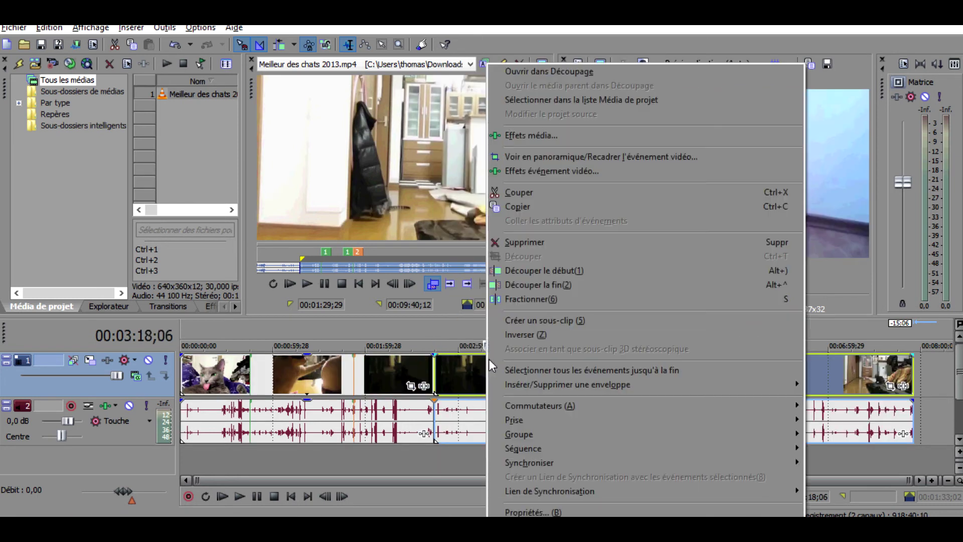
click(511, 302)
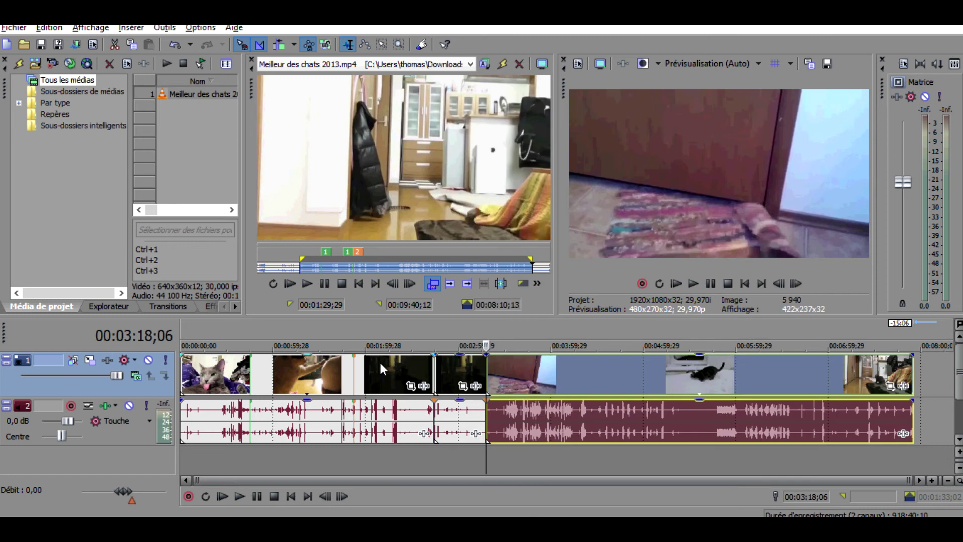
Delete the short middle section between the two splits
click(448, 366)
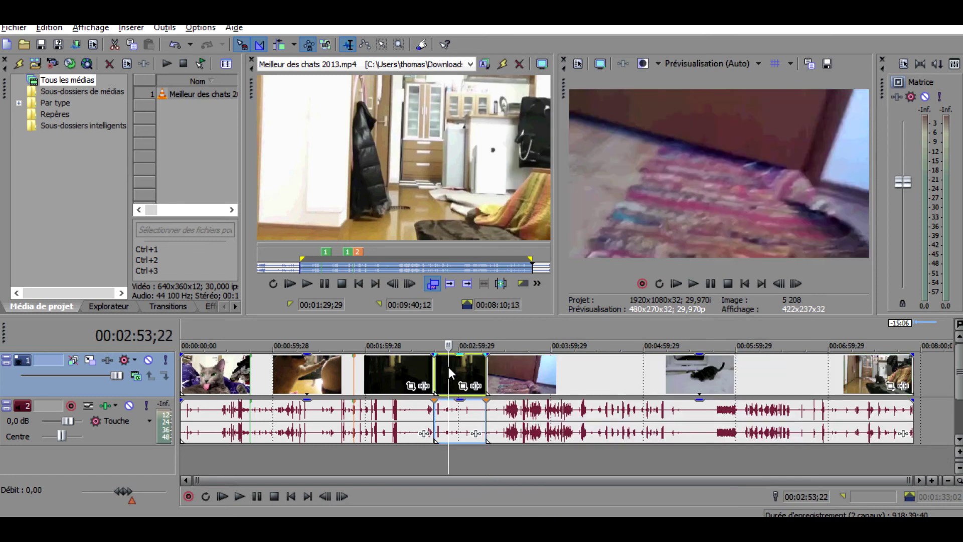
right_click(448, 366)
click(489, 245)
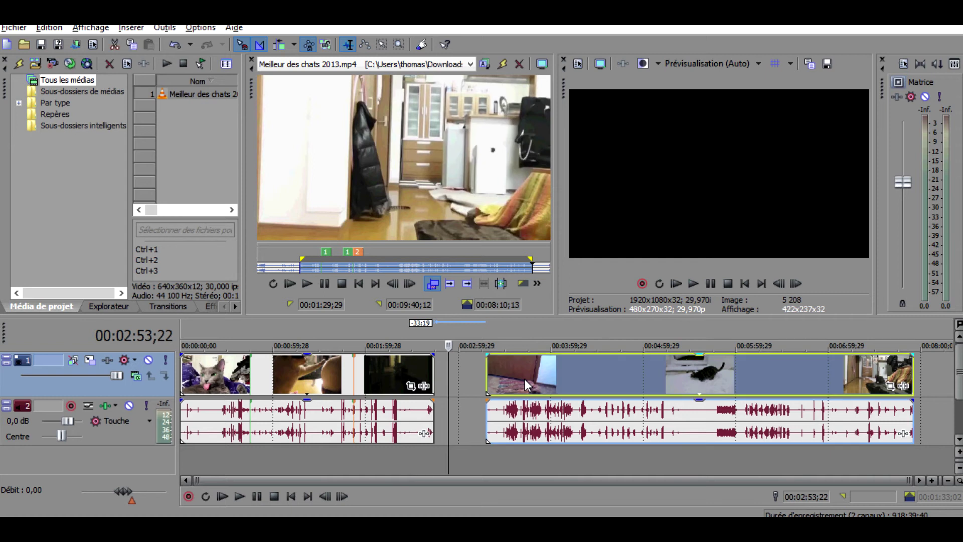
Move the last clip earlier onto a new video track below the audio track, overlapping the first clip
mouse_move(524, 378)
mouse_down()
mouse_move(595, 375)
mouse_move(495, 372)
mouse_move(525, 372)
mouse_up()
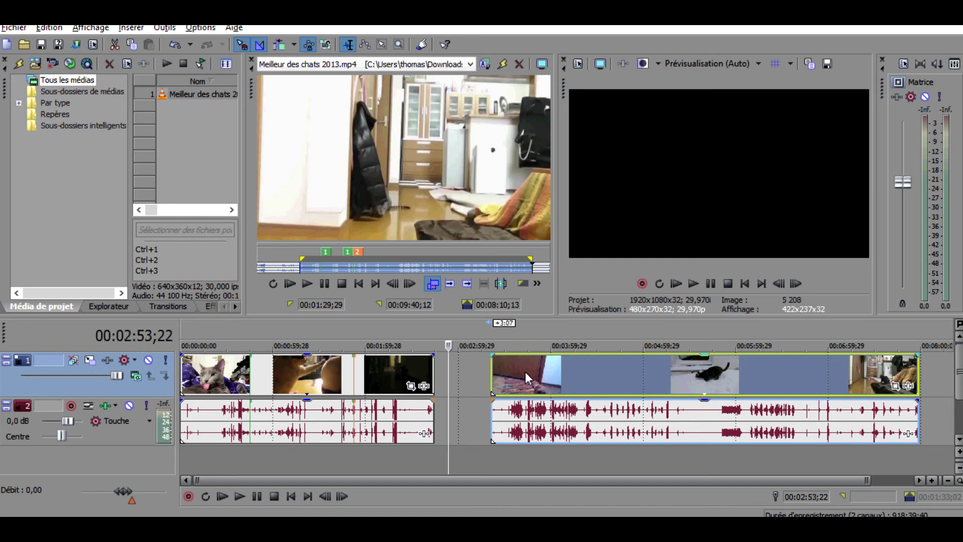
scroll(525, 372, down, 1)
scroll(959, 396, up, 1)
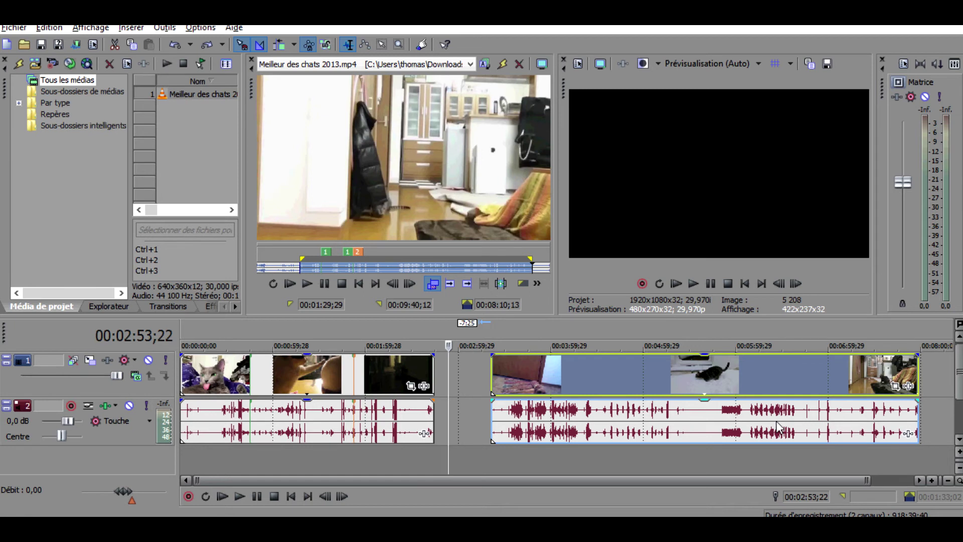
scroll(681, 375, down, 1)
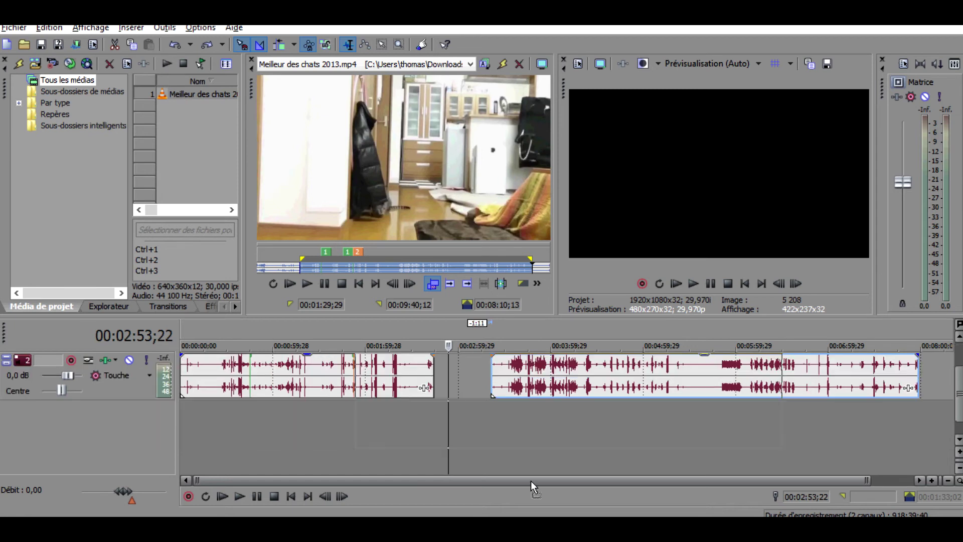
drag(441, 438, 441, 438)
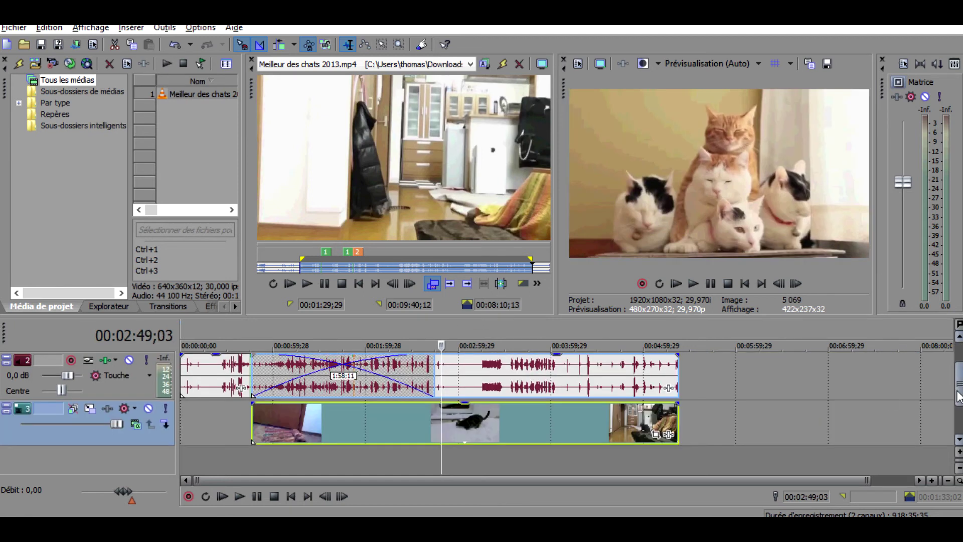
Reduce the track heights to fit all three tracks and place the cursor at 00:01:56;17 on the first track's clip
scroll(959, 396, up, 1)
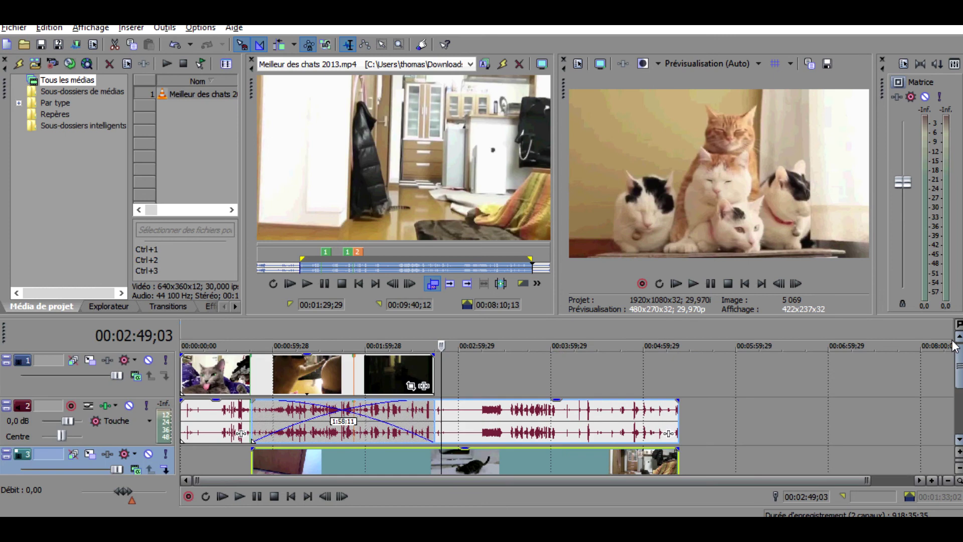
click(958, 468)
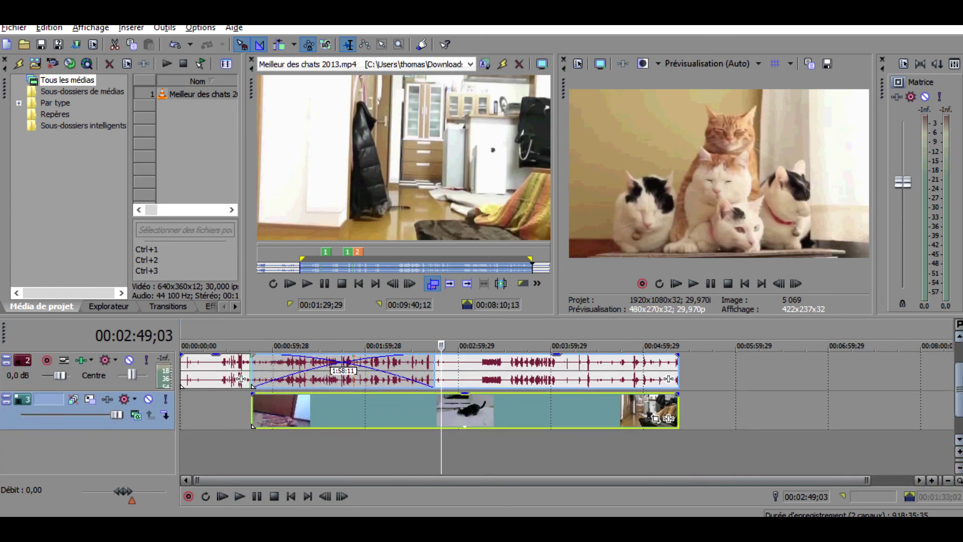
scroll(507, 336, up, 1)
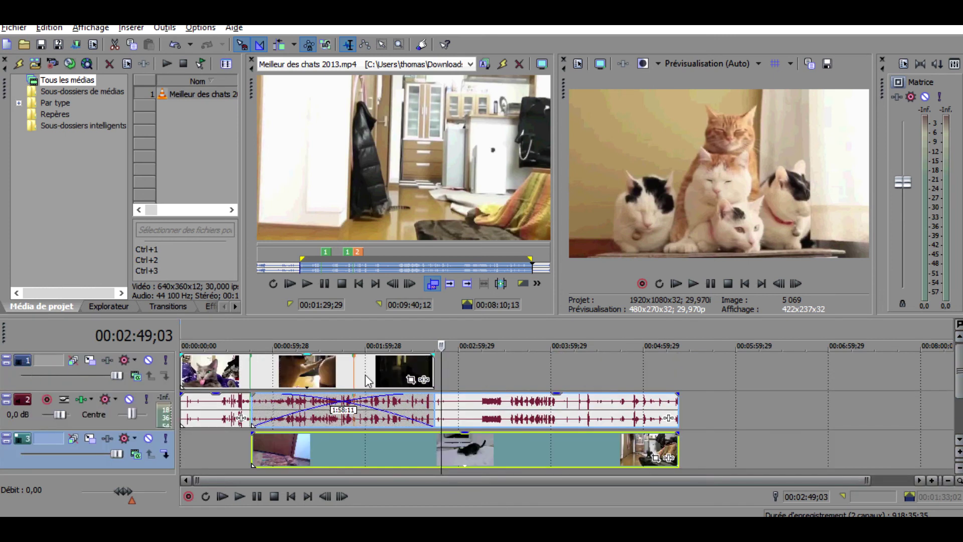
click(361, 368)
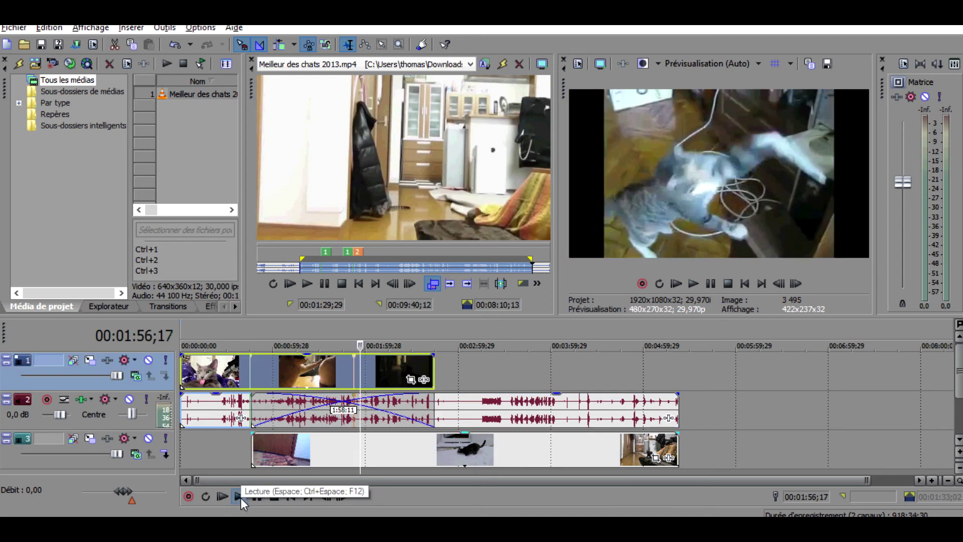
Play the timeline from 00:01:56;17 and pause it at 00:02:04;12
click(239, 496)
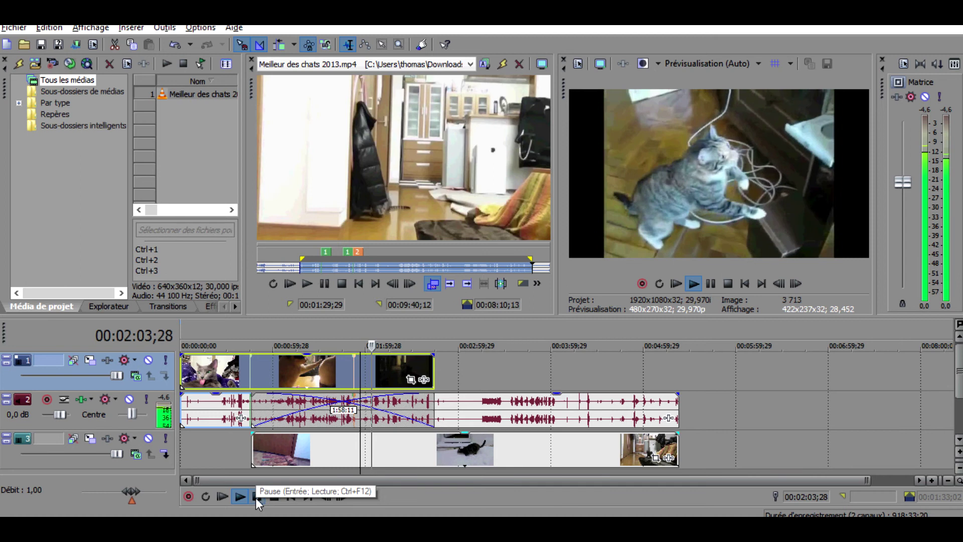
click(256, 498)
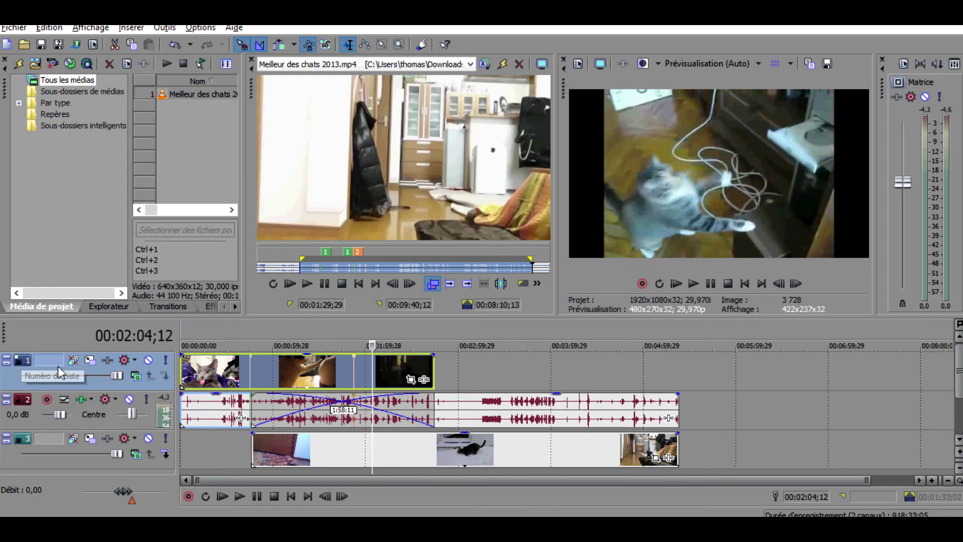
Keep the first video track's level at 100% and lower the audio track's volume to -1.9 dB
mouse_move(119, 375)
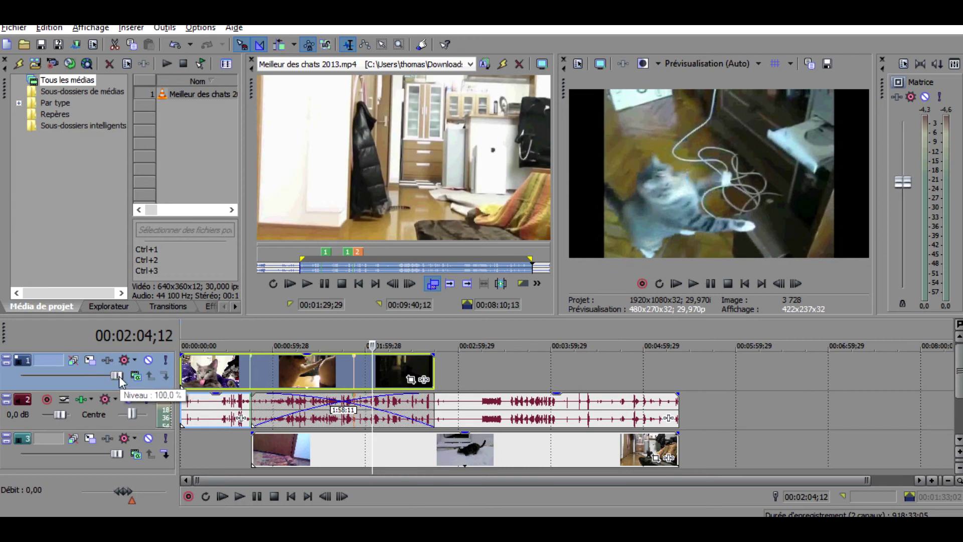
mouse_move(118, 375)
mouse_down()
mouse_move(35, 374)
mouse_move(122, 374)
mouse_up()
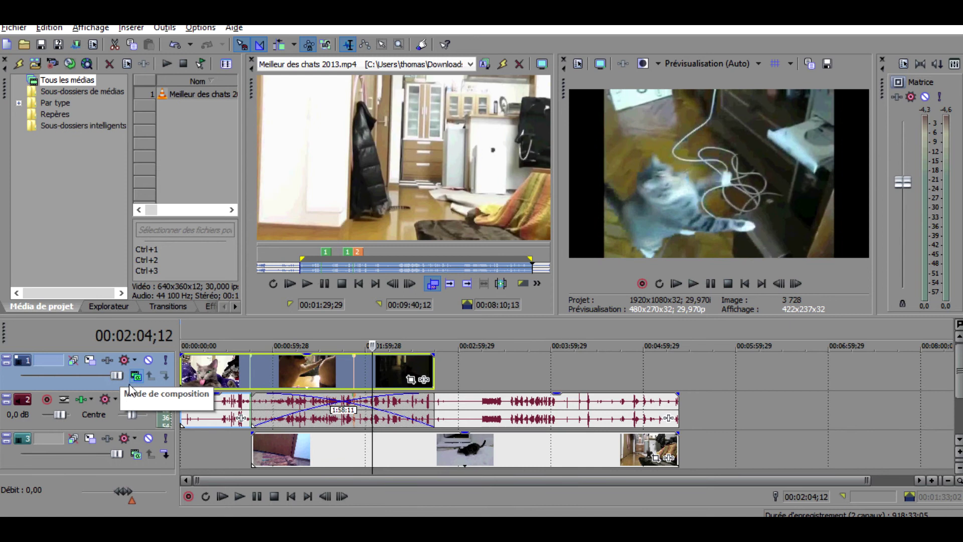
mouse_move(59, 413)
mouse_down()
mouse_move(44, 414)
mouse_move(68, 416)
mouse_move(56, 416)
mouse_up()
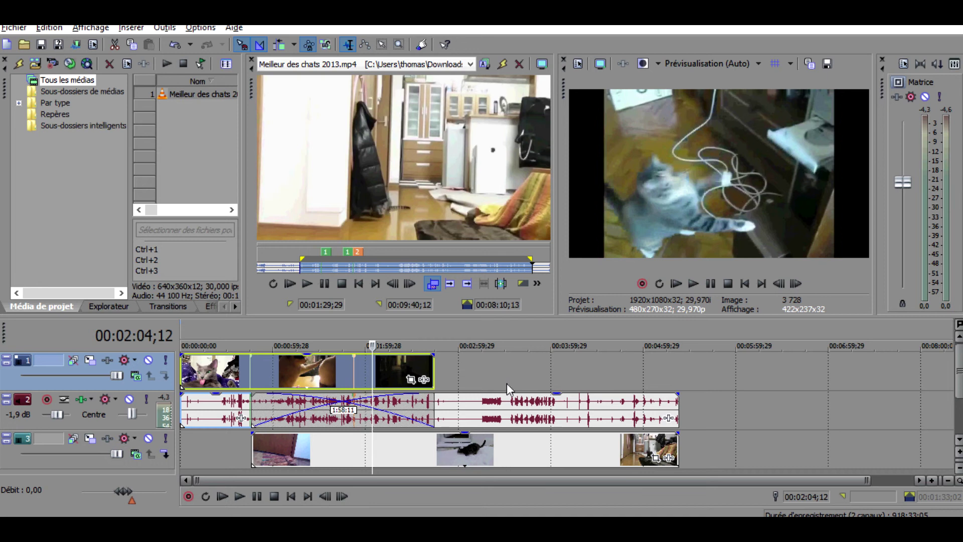
Mute and unmute the first video track, the audio track and the lower video track in turn
click(148, 360)
click(148, 360)
click(132, 403)
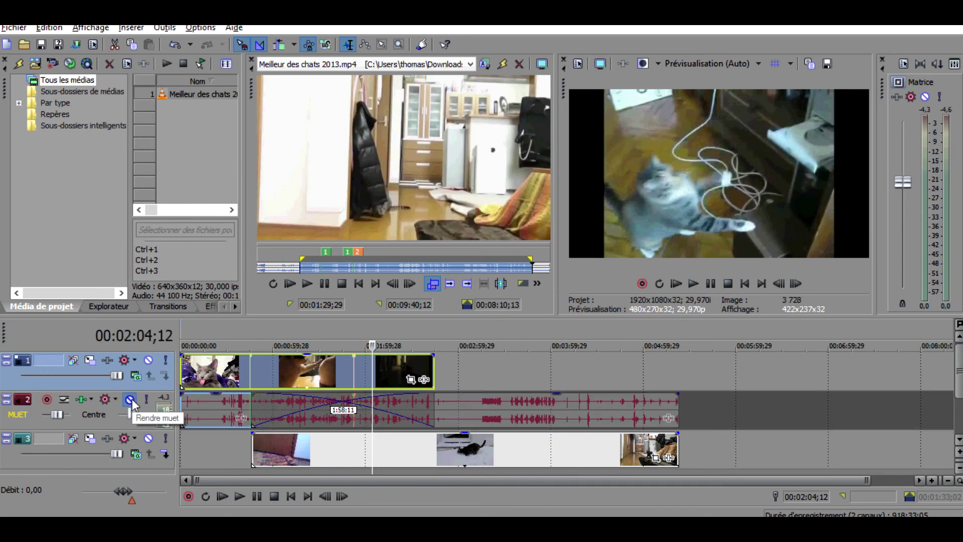
click(130, 400)
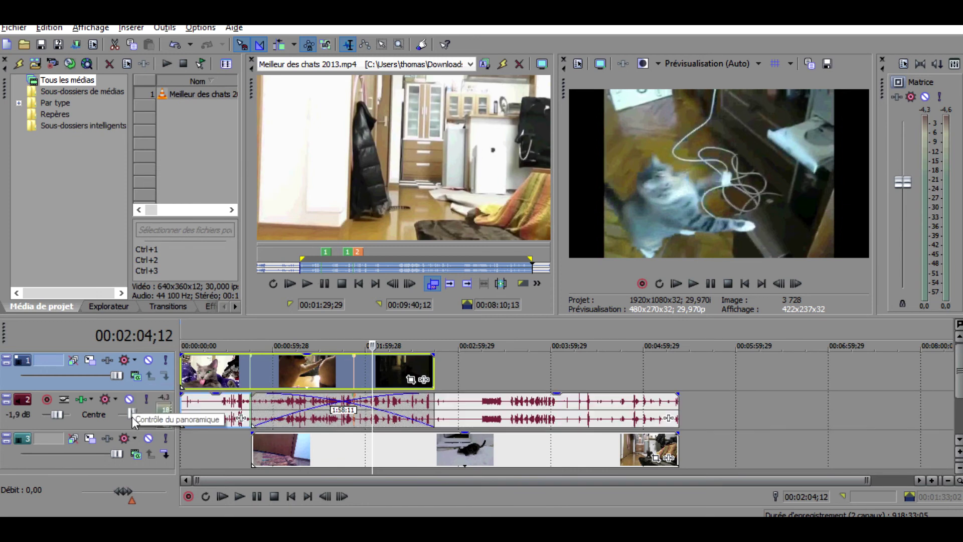
click(149, 438)
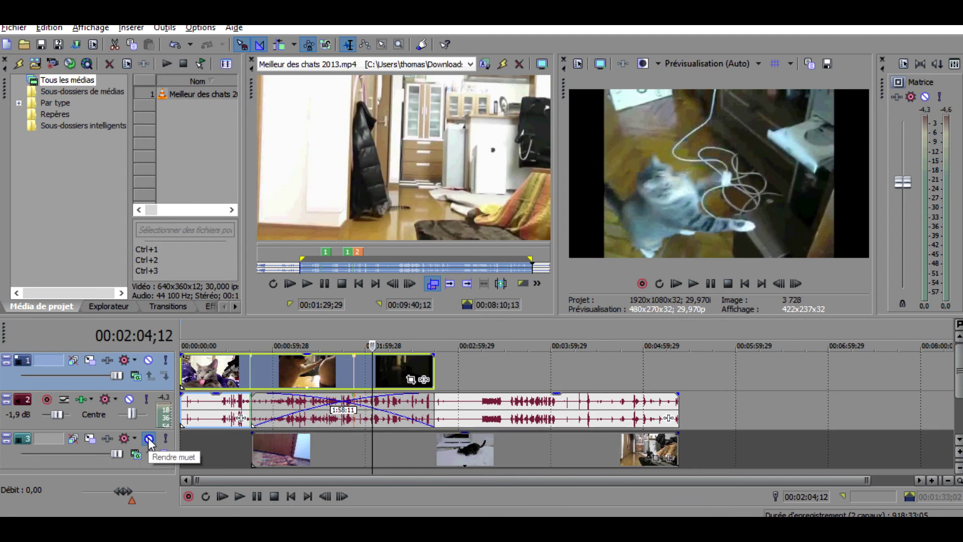
click(148, 438)
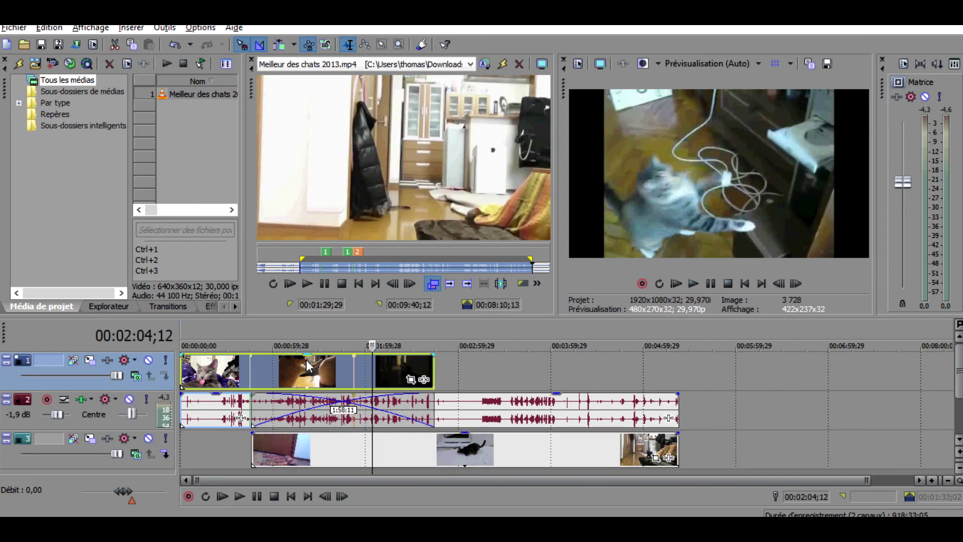
Add a short fade-out to the end of the first clip on track 1
mouse_move(309, 361)
mouse_down()
mouse_move(312, 384)
mouse_move(309, 356)
mouse_up()
drag(217, 400, 220, 400)
mouse_move(309, 357)
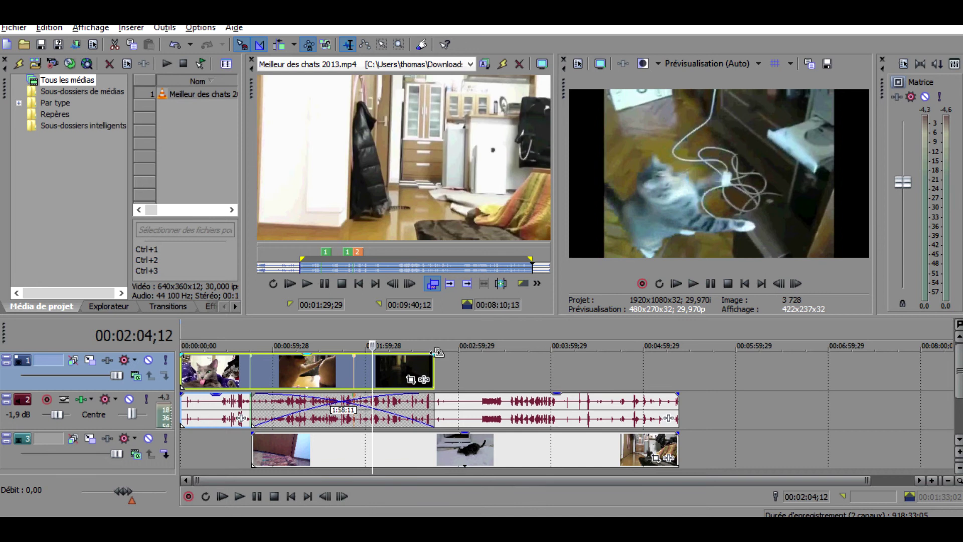
mouse_move(436, 352)
mouse_down()
mouse_move(322, 342)
mouse_move(420, 355)
mouse_up()
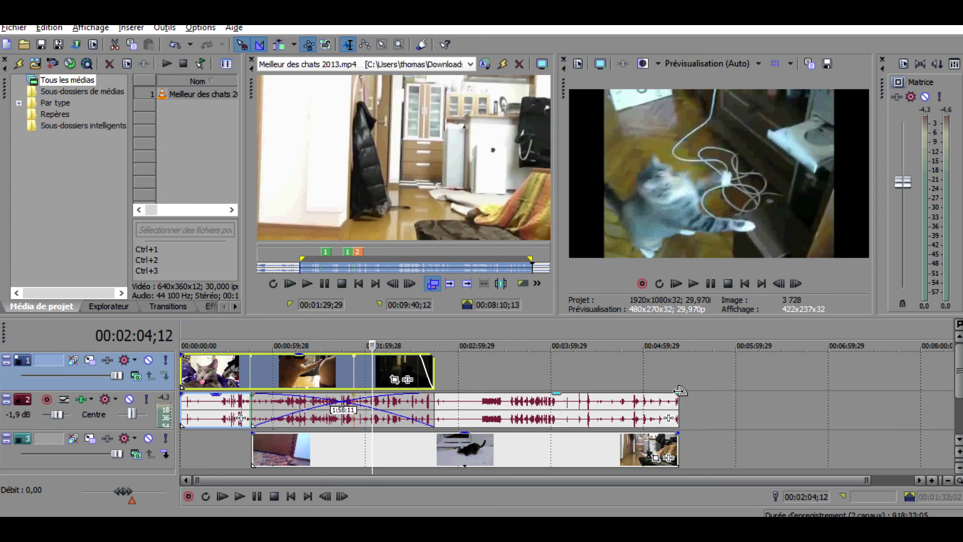
mouse_move(680, 390)
mouse_down()
mouse_move(622, 392)
mouse_move(681, 388)
mouse_up()
Place the cursor at 00:01:39;16 on the first clip and examine it frame by frame, ending at 00:01:39;15
drag(872, 482, 637, 476)
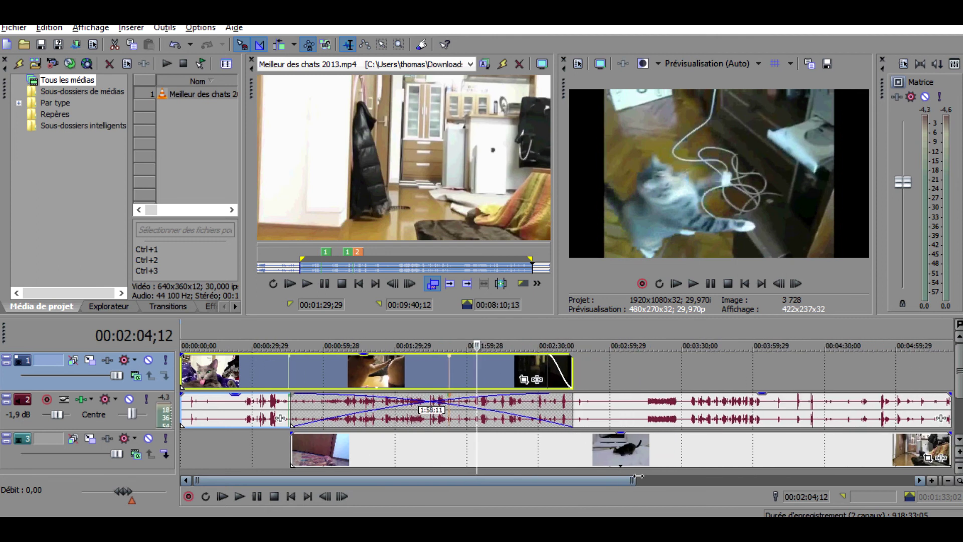
click(417, 371)
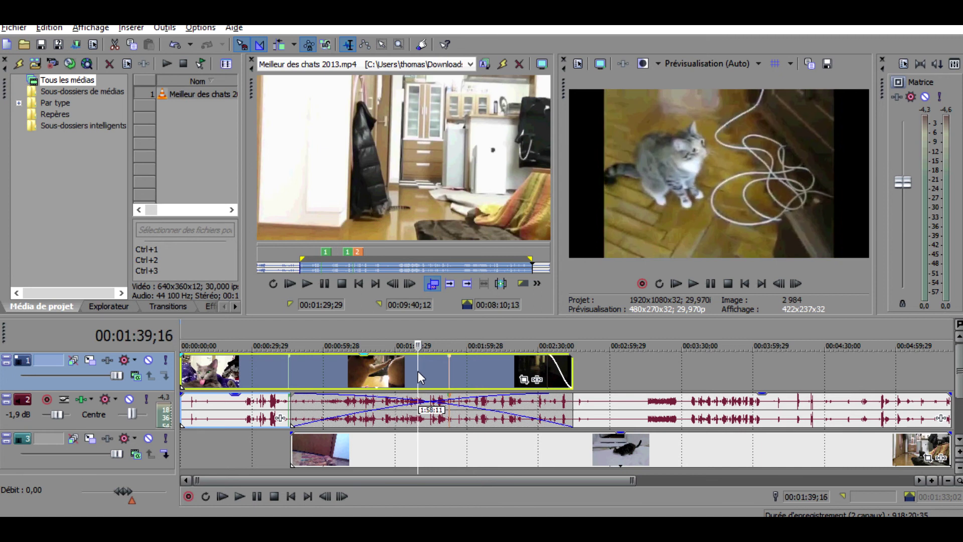
click(933, 481)
click(932, 481)
click(932, 481)
click(932, 481)
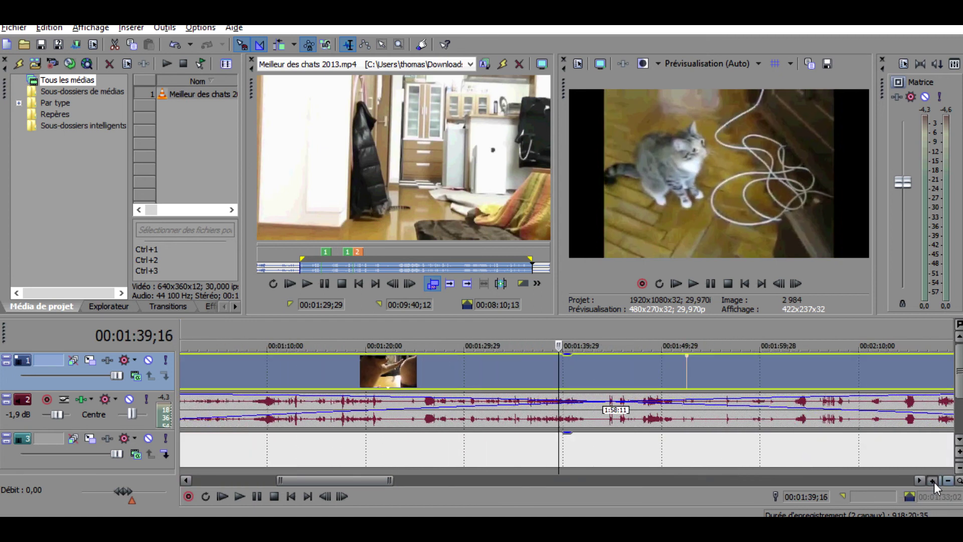
click(932, 481)
click(932, 481)
click(933, 481)
click(932, 481)
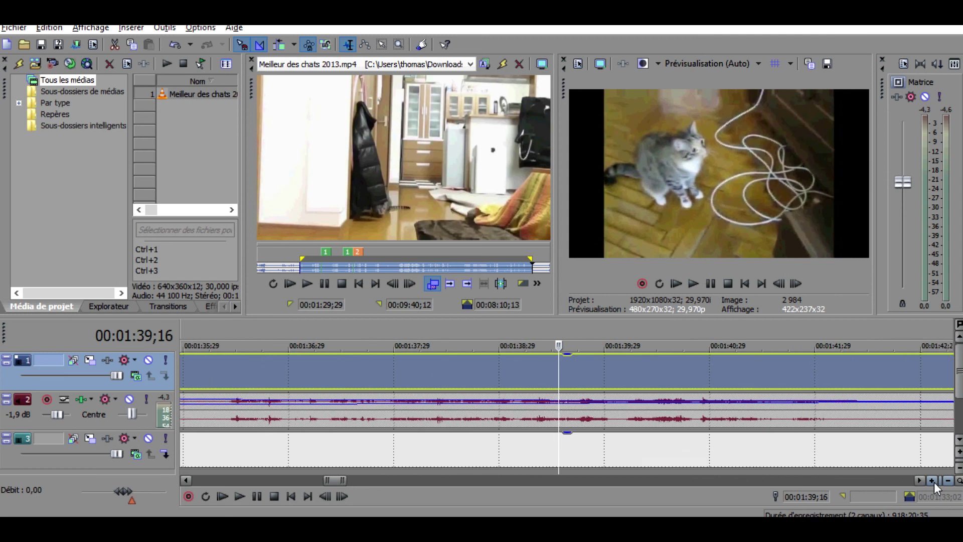
click(932, 482)
click(932, 482)
click(933, 481)
click(932, 482)
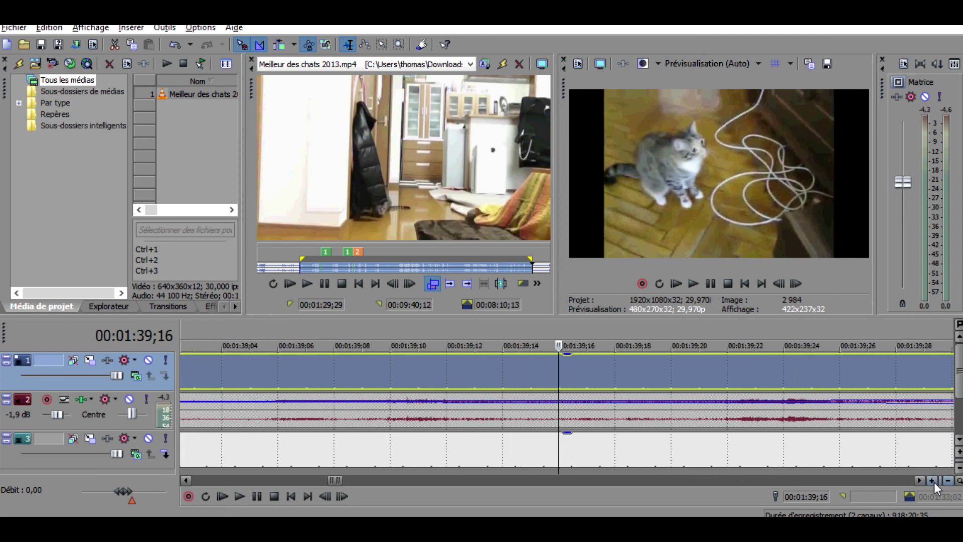
click(932, 482)
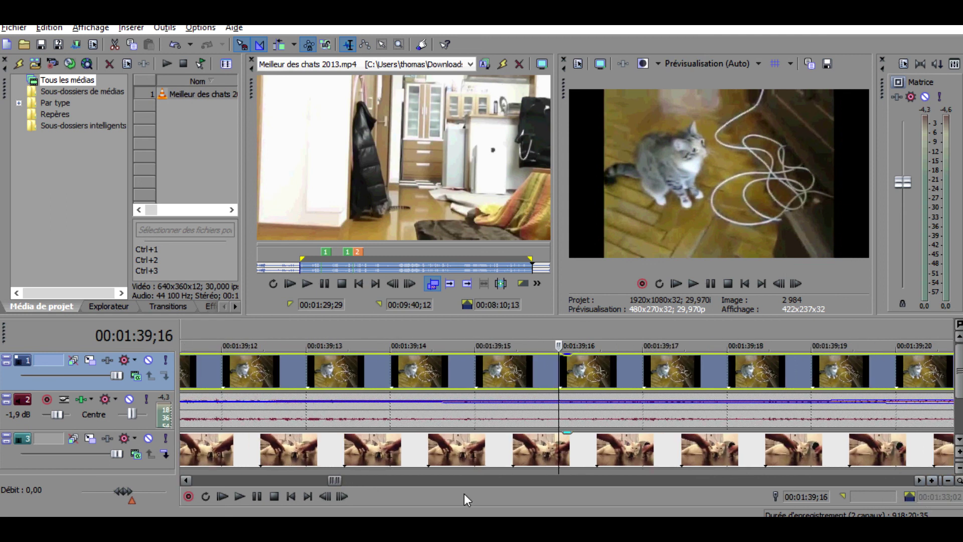
click(343, 495)
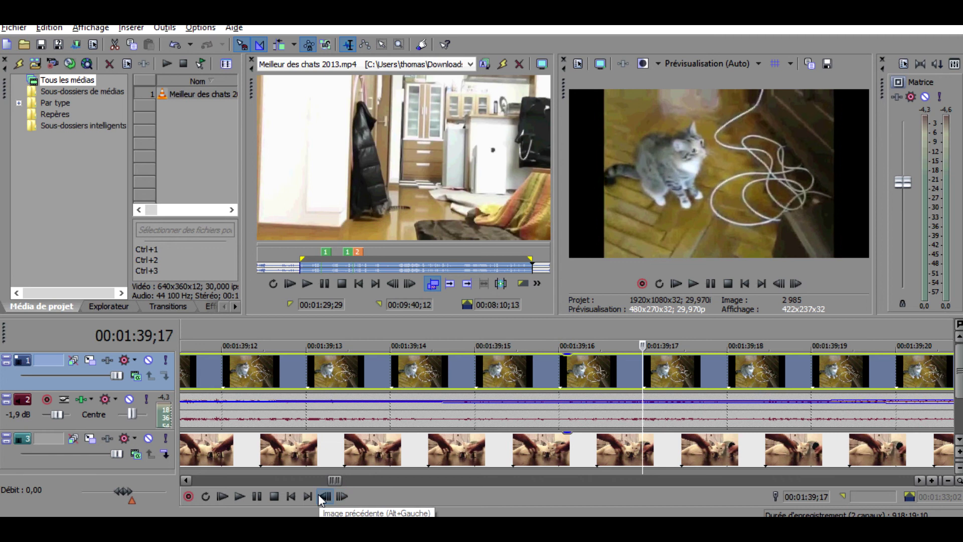
click(319, 495)
click(318, 495)
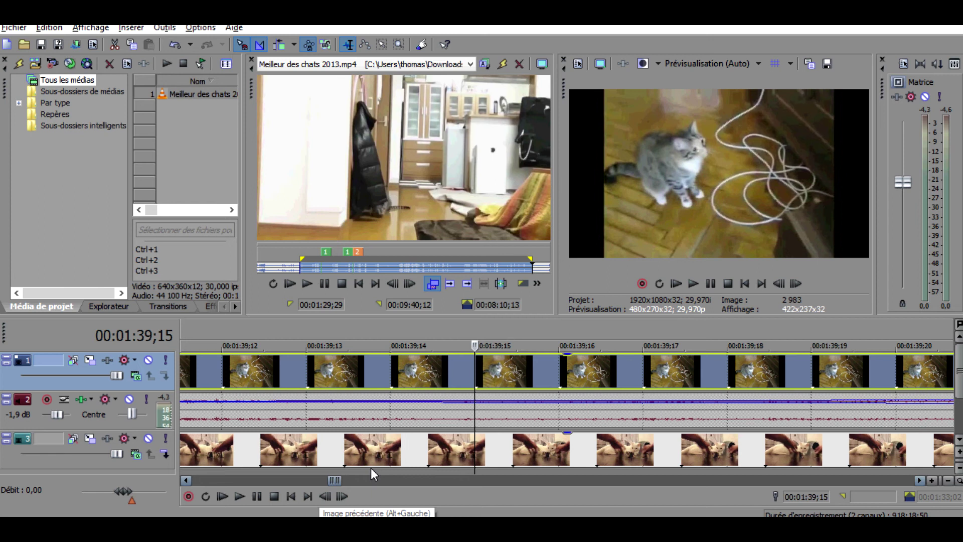
Return from the single-frame view to an overview of the clips on the timeline
click(947, 480)
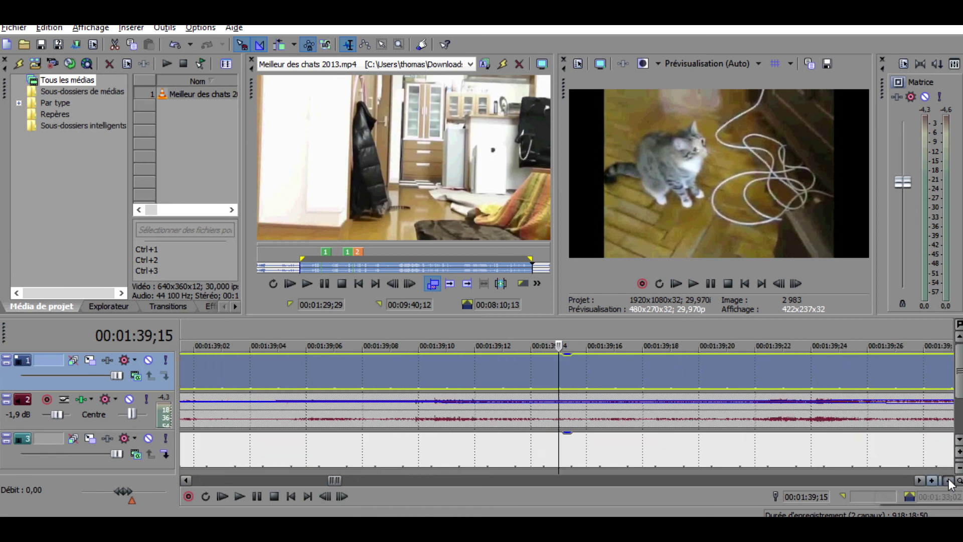
click(948, 481)
click(948, 480)
click(947, 481)
click(948, 481)
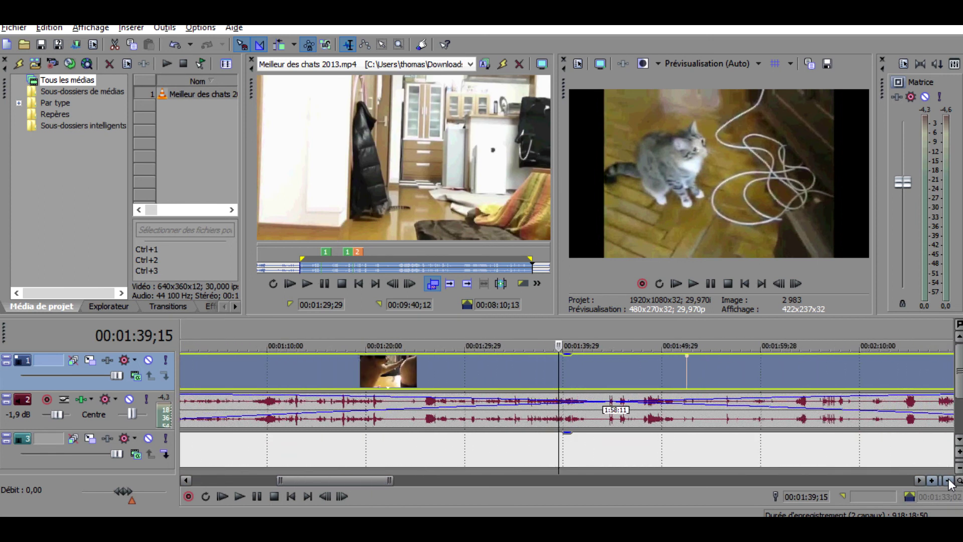
click(948, 480)
click(948, 481)
click(947, 481)
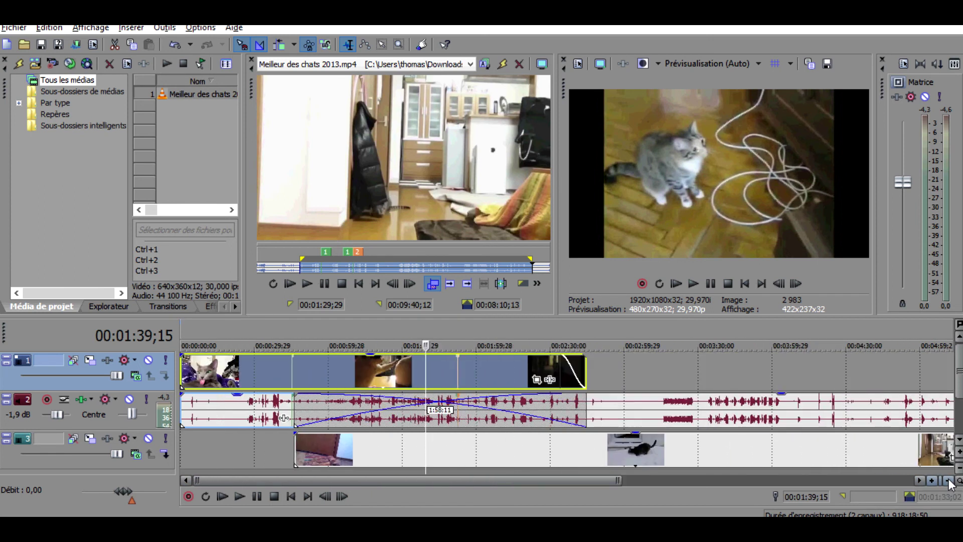
click(947, 480)
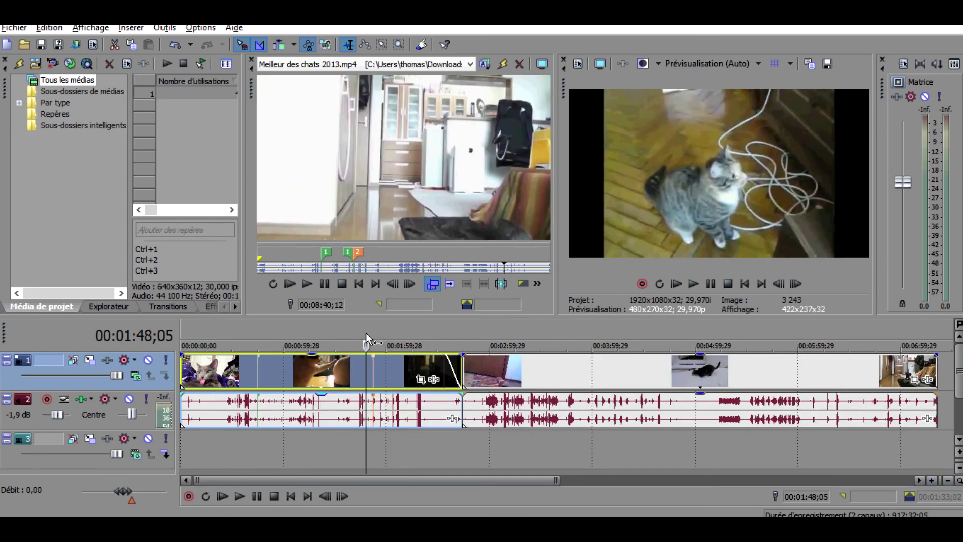
Insert a velocity envelope on the first clip of track 1
right_click(347, 372)
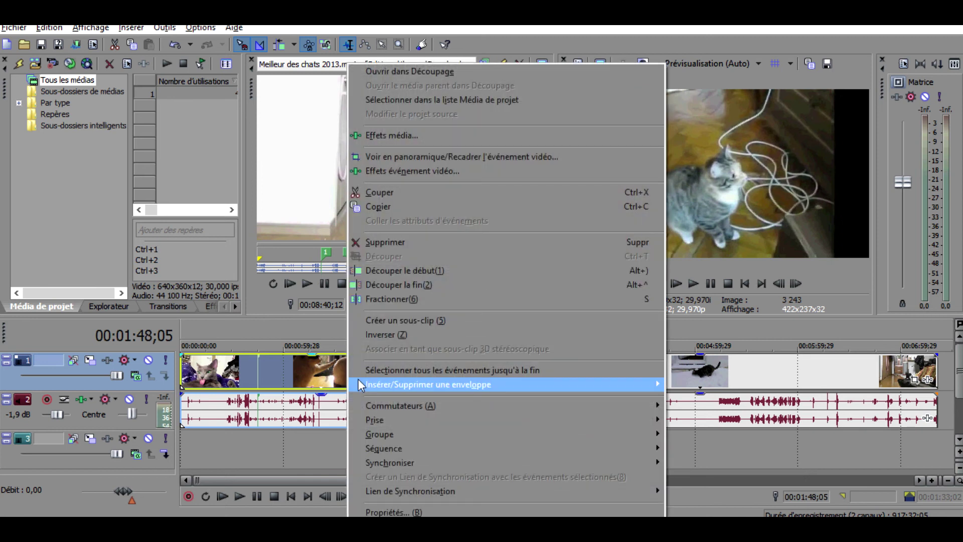
mouse_move(374, 383)
key(Right)
key(Return)
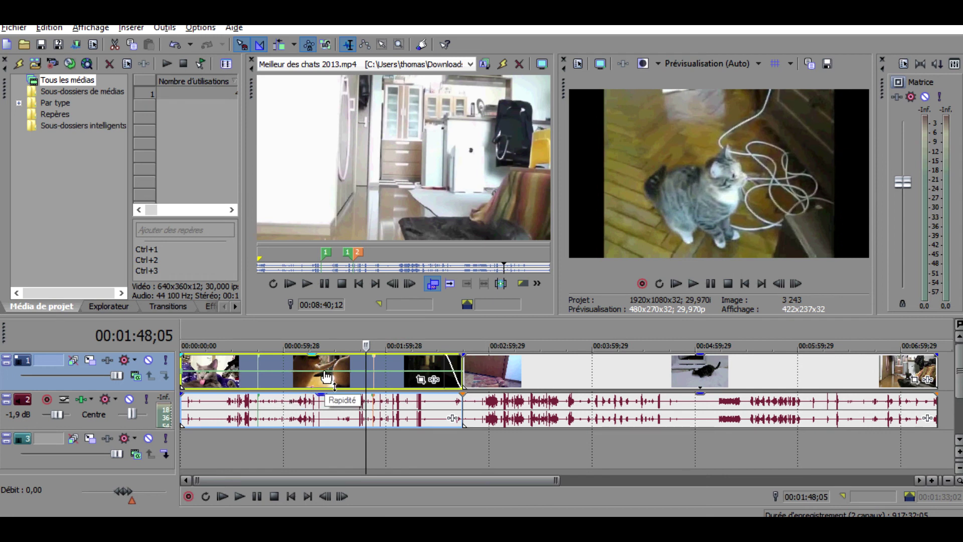
Raise the first clip's speed with the velocity envelope, then lower it again with the track enlarged
drag(327, 377, 326, 372)
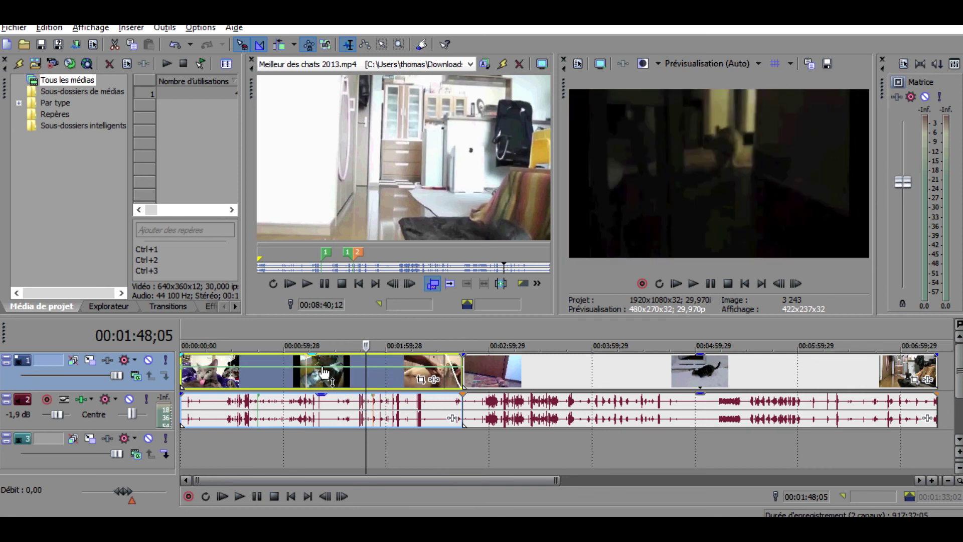
click(6, 364)
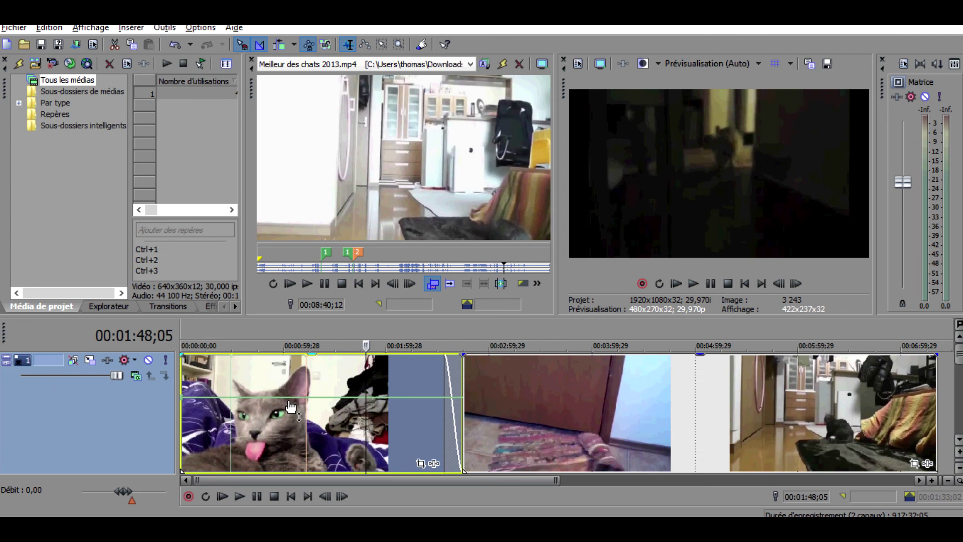
drag(291, 404, 293, 421)
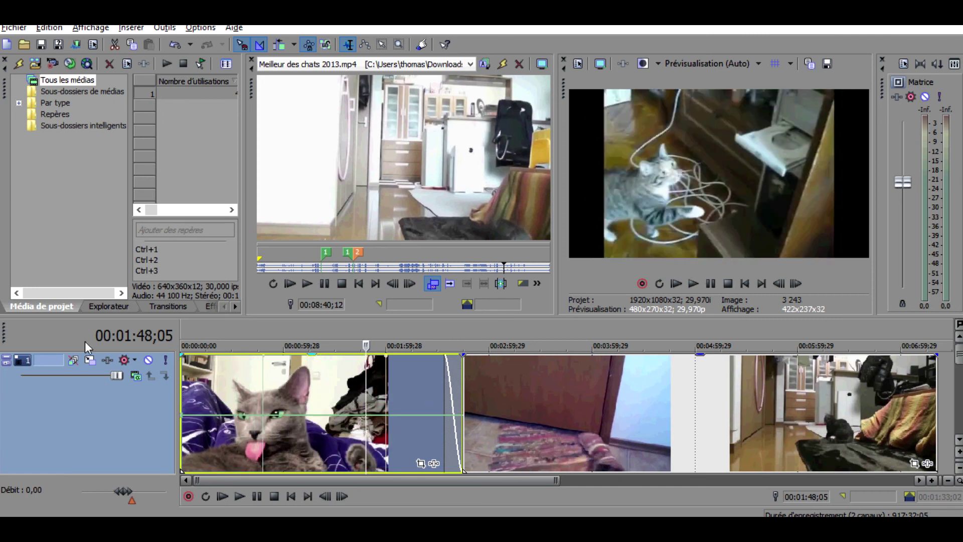
Restore track 1's normal height and remove the velocity envelope from its first clip
click(6, 367)
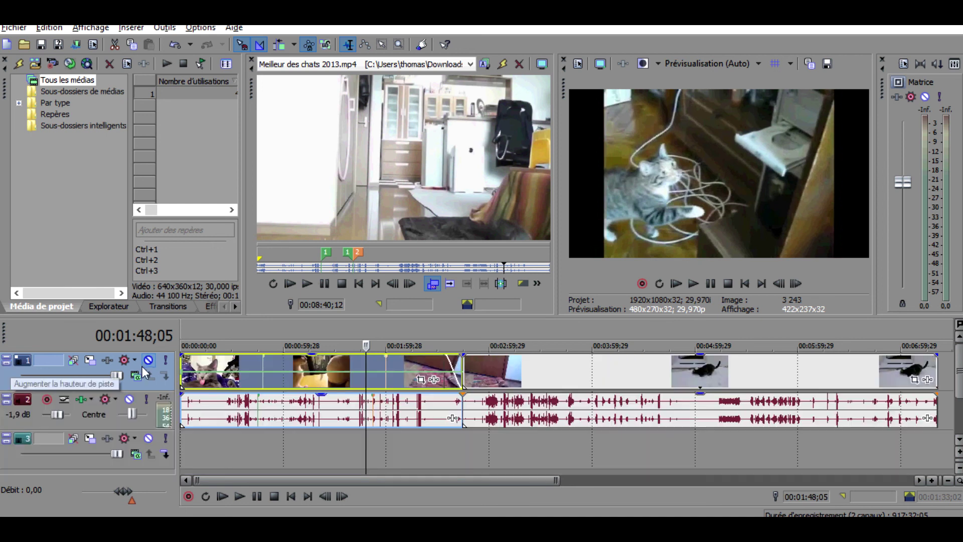
right_click(202, 382)
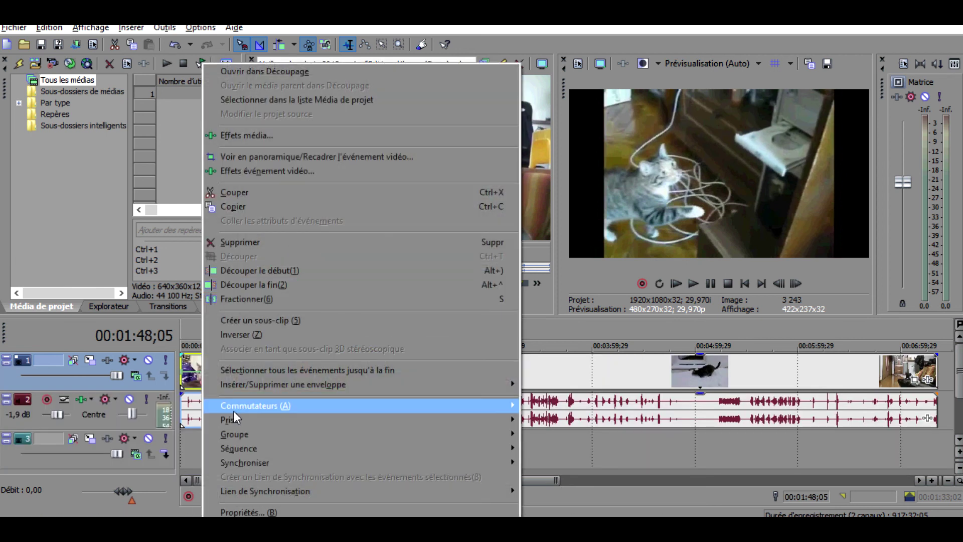
mouse_move(234, 388)
click(552, 384)
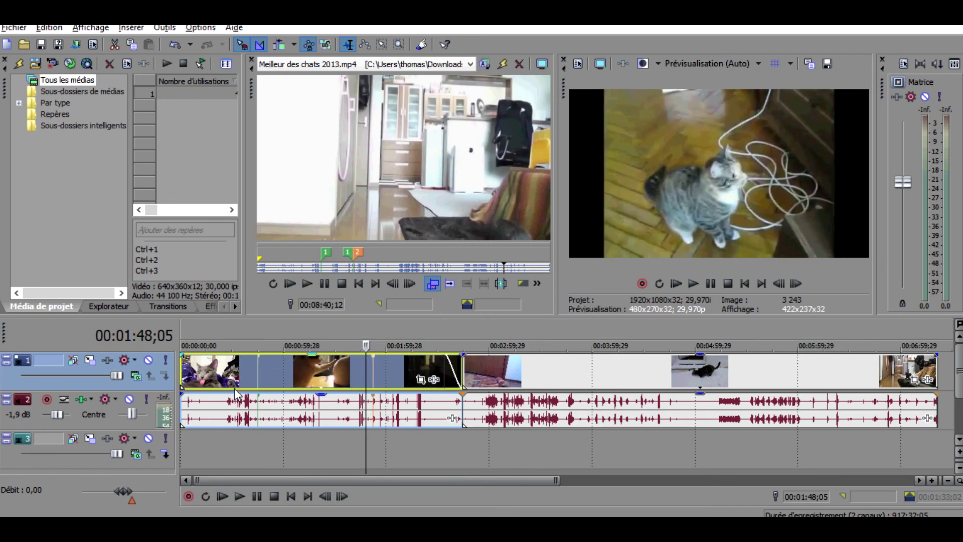
Add the Luminosité et contraste Sony media effect to the first clip on track 1
right_click(284, 375)
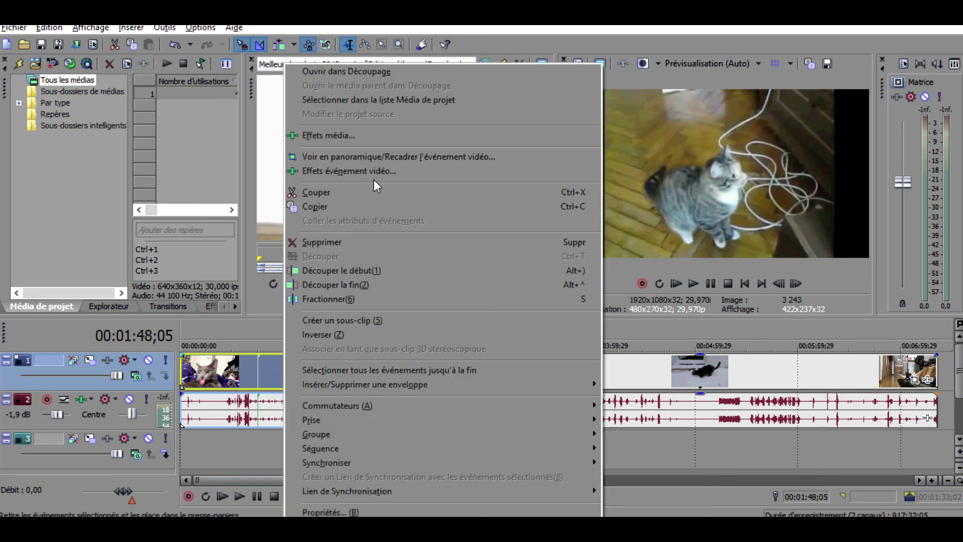
click(363, 135)
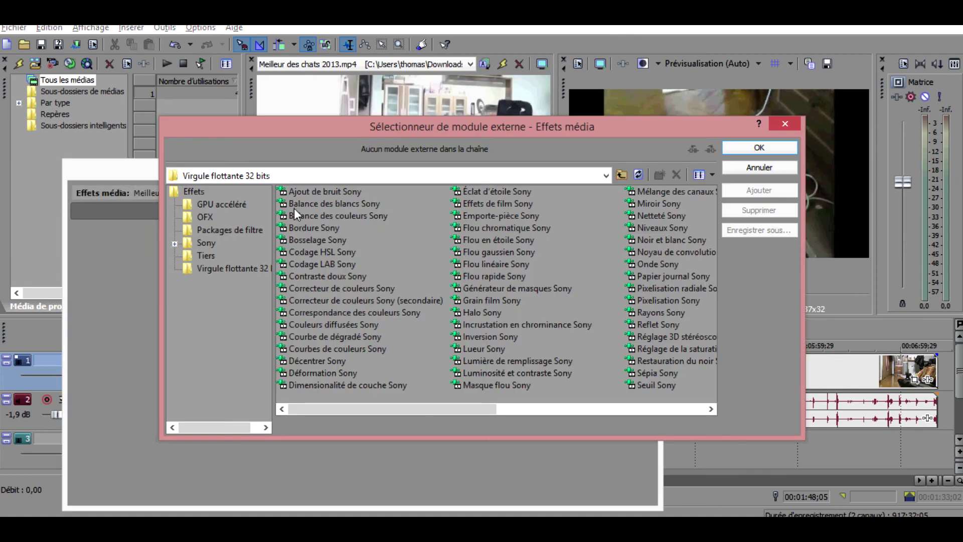
click(504, 372)
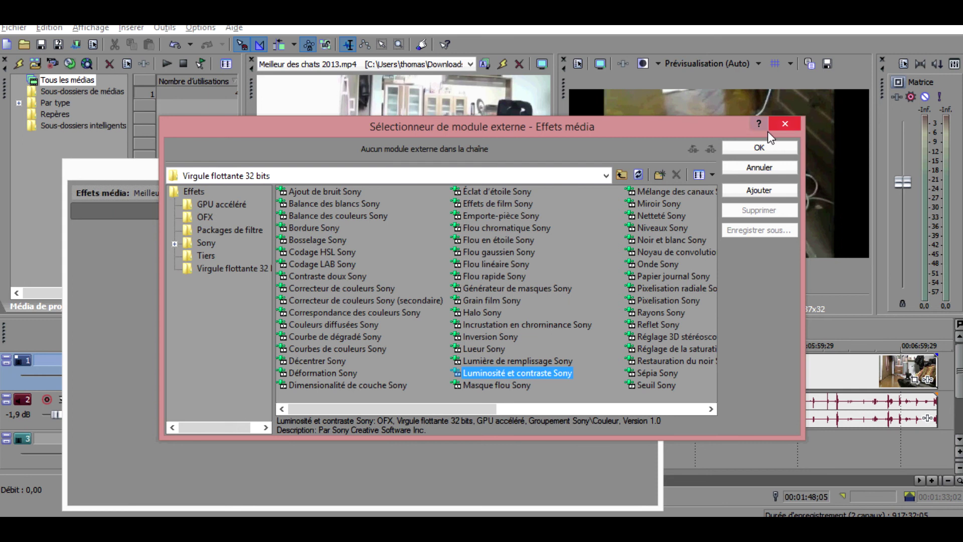
click(760, 147)
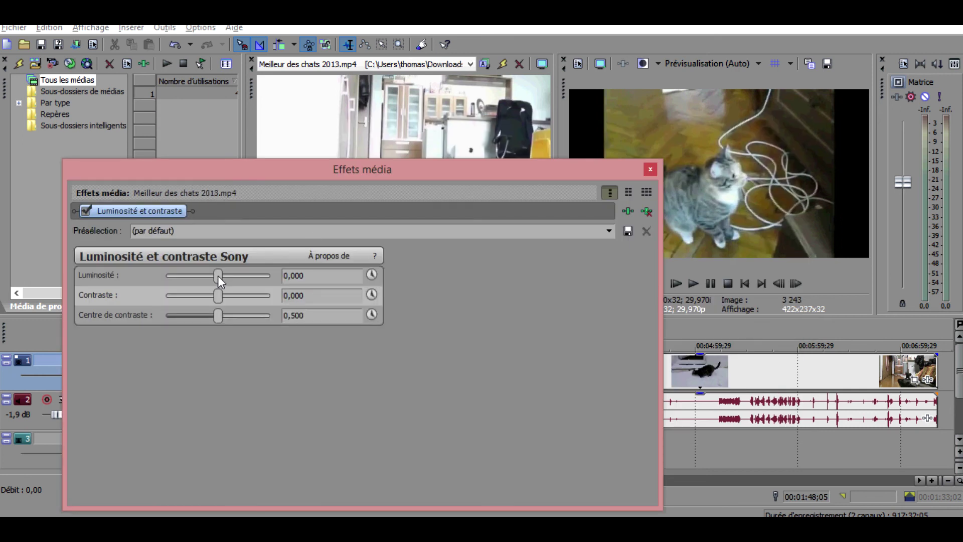
Try slightly lower brightness and contrast values, reset both to 0 and close the media effects window
drag(218, 276, 218, 295)
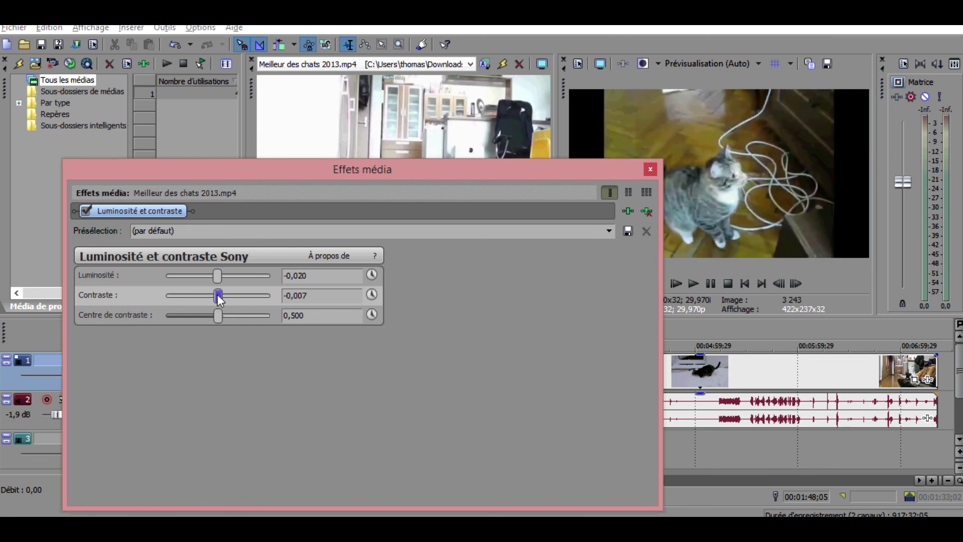
click(285, 296)
text(0)
key(Return)
click(296, 275)
text(0)
key(Return)
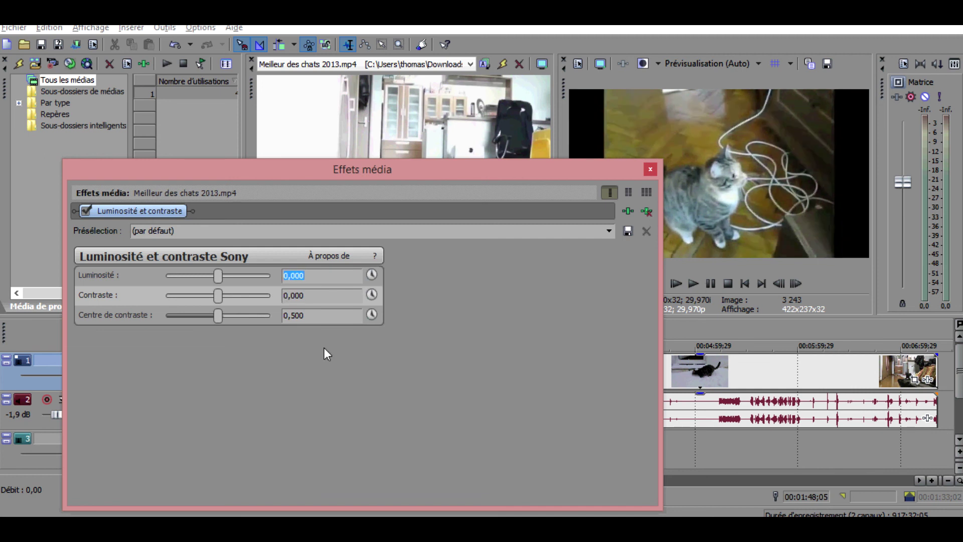
click(650, 170)
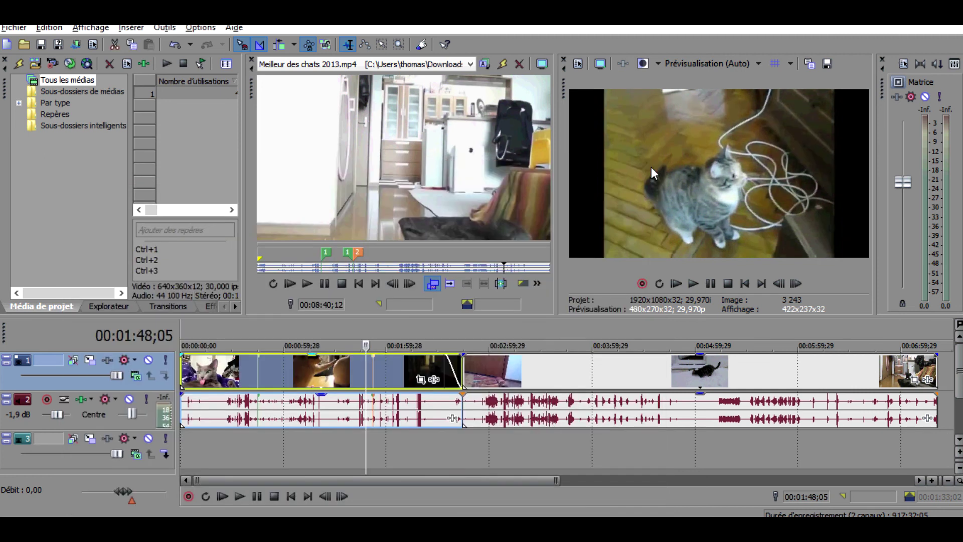
Add the Déformation Sony video event effect to the first clip on track 1
right_click(306, 368)
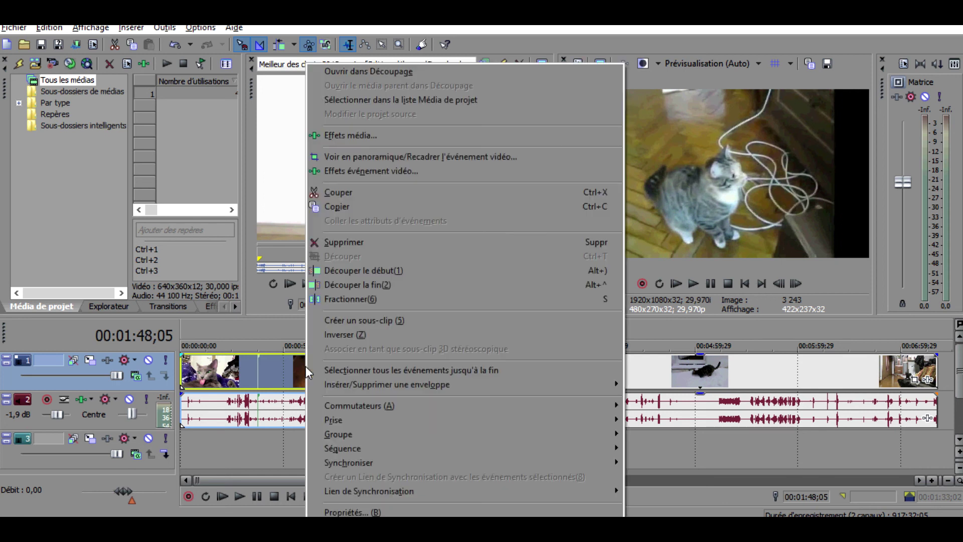
click(362, 173)
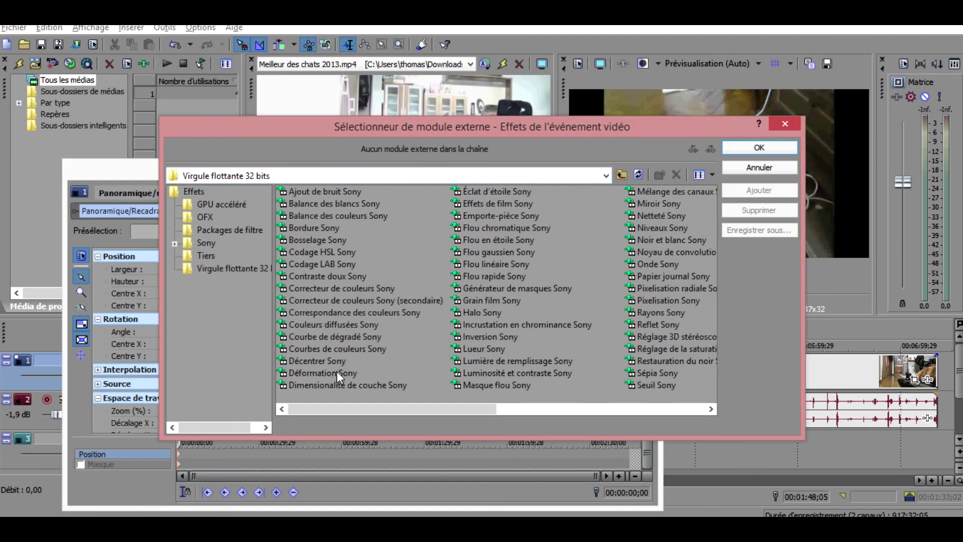
click(336, 372)
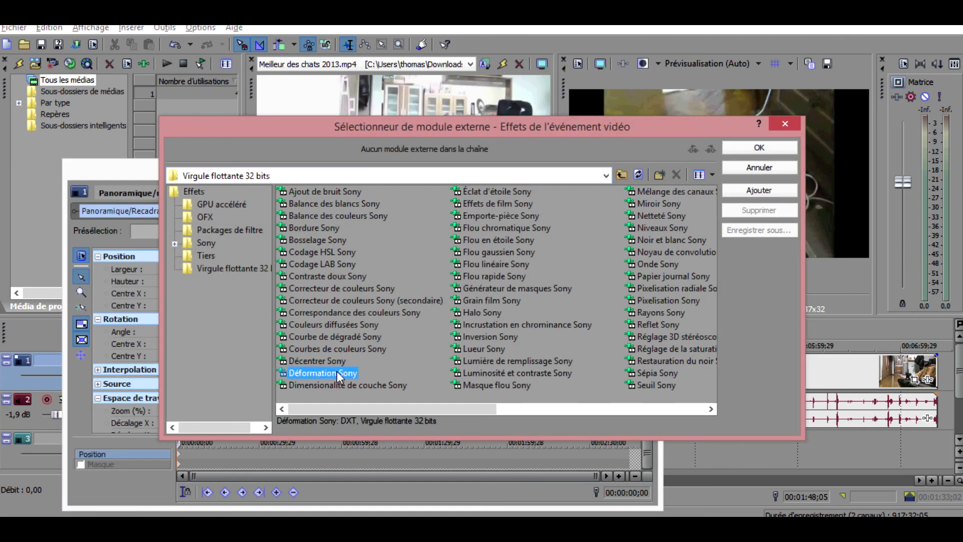
click(745, 144)
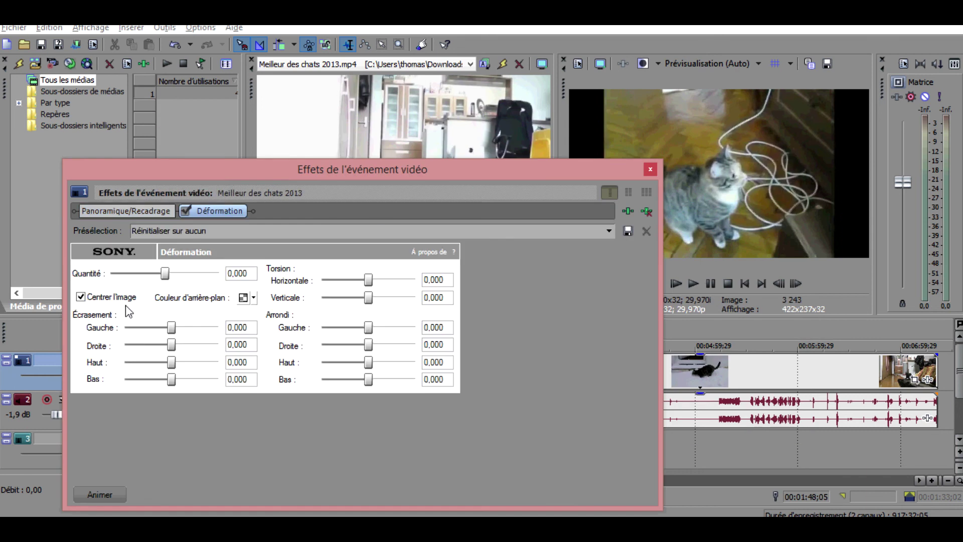
Set the Déformation amount (Quantité) to 1,000, try shifting the left Écrasement and reset it to 0
drag(165, 274, 221, 275)
mouse_move(170, 332)
mouse_down()
mouse_move(129, 328)
mouse_move(172, 326)
mouse_up()
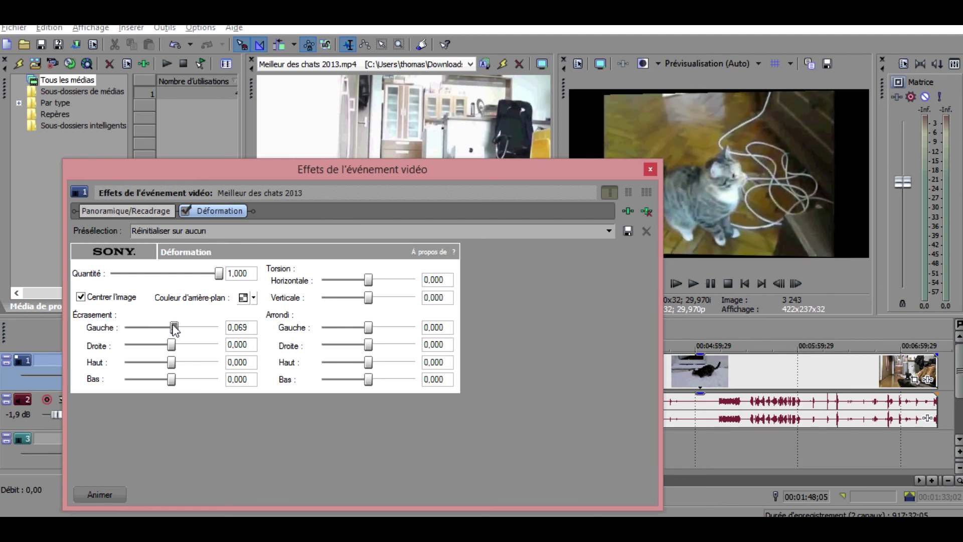
click(198, 330)
text(00)
Animate the deformation with a keyframe at 00:00:06;13 that sets the left Écrasement to about 0,802, and close the effect window
click(112, 494)
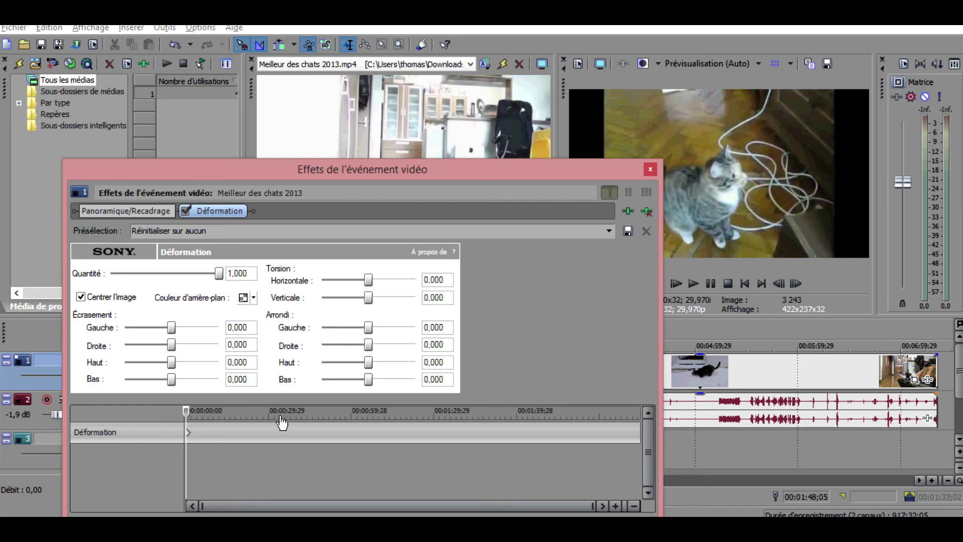
click(203, 429)
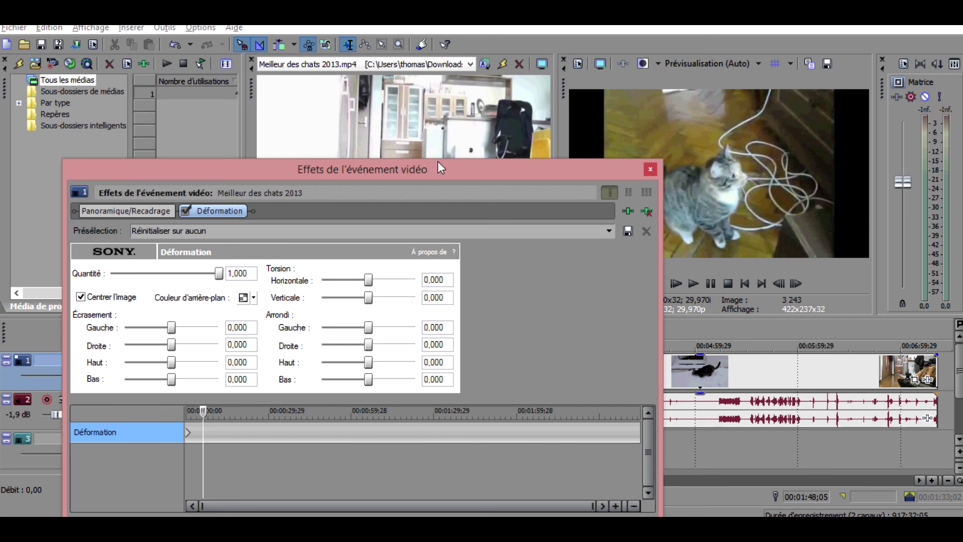
drag(441, 164, 445, 136)
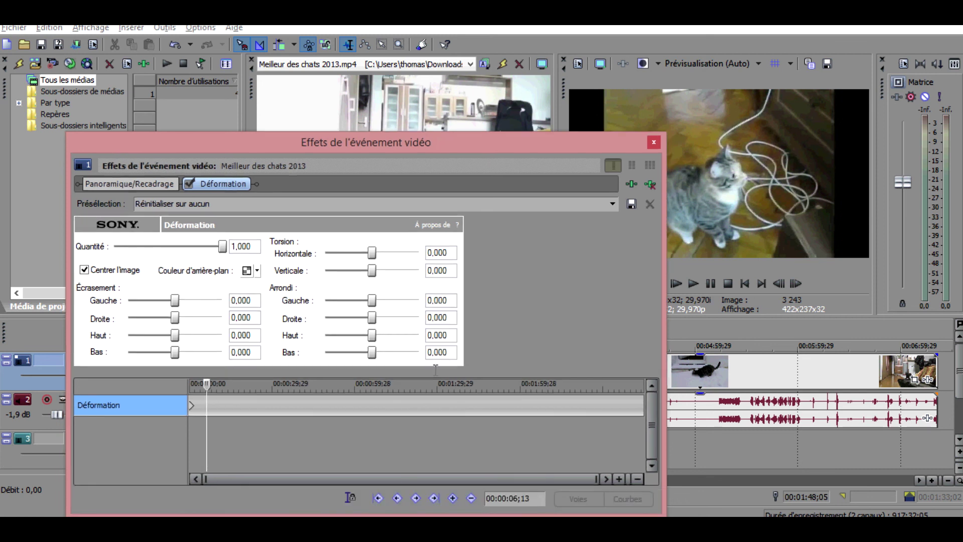
click(452, 497)
drag(178, 306, 217, 306)
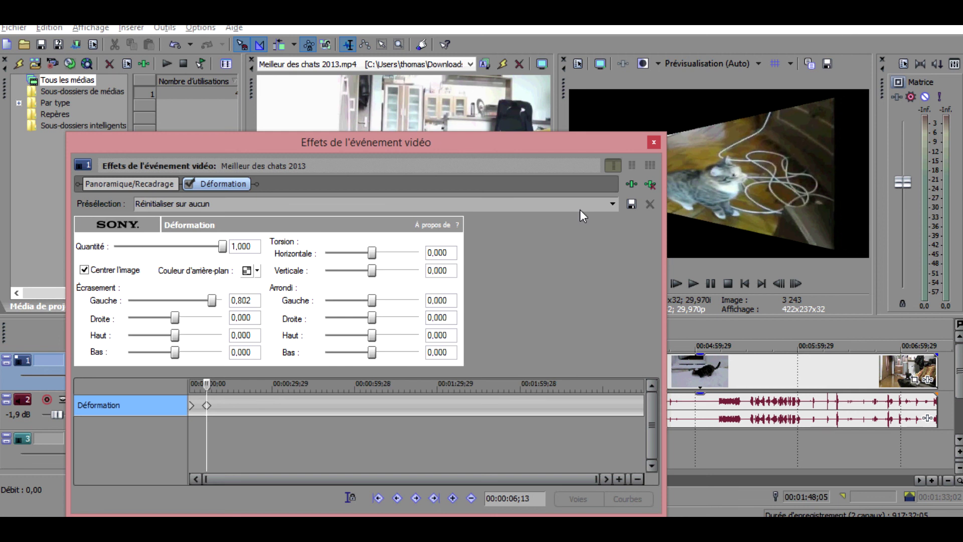
click(654, 143)
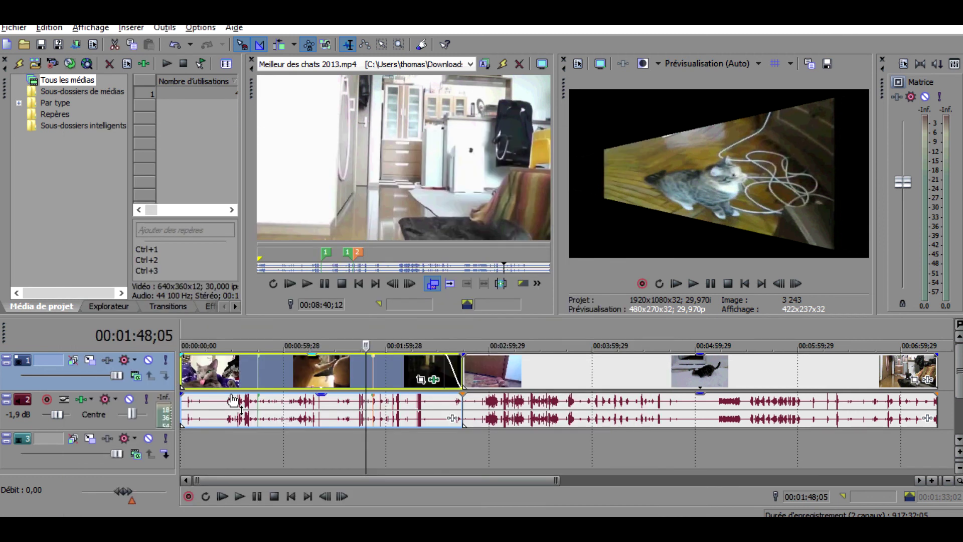
Play the project from the start for about six seconds to preview the animated deformation
click(184, 371)
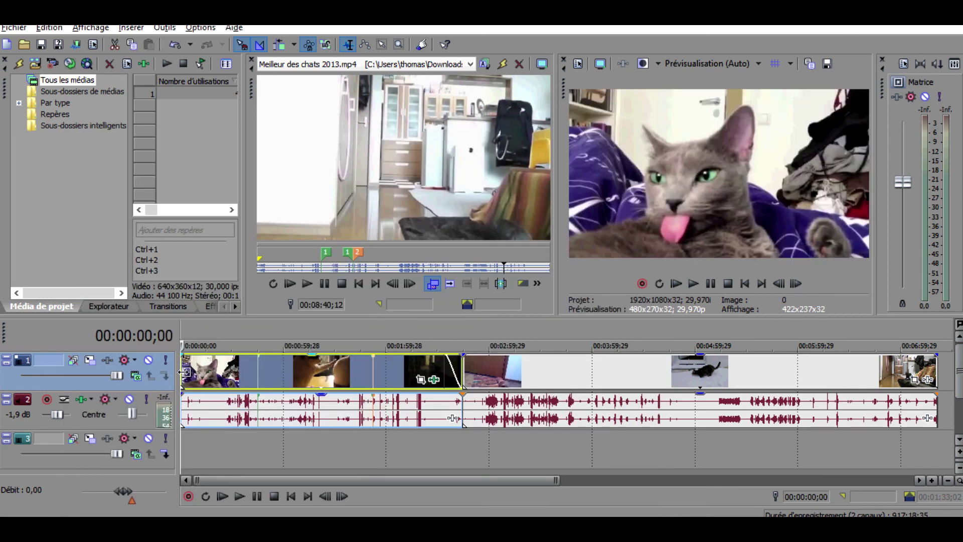
click(241, 496)
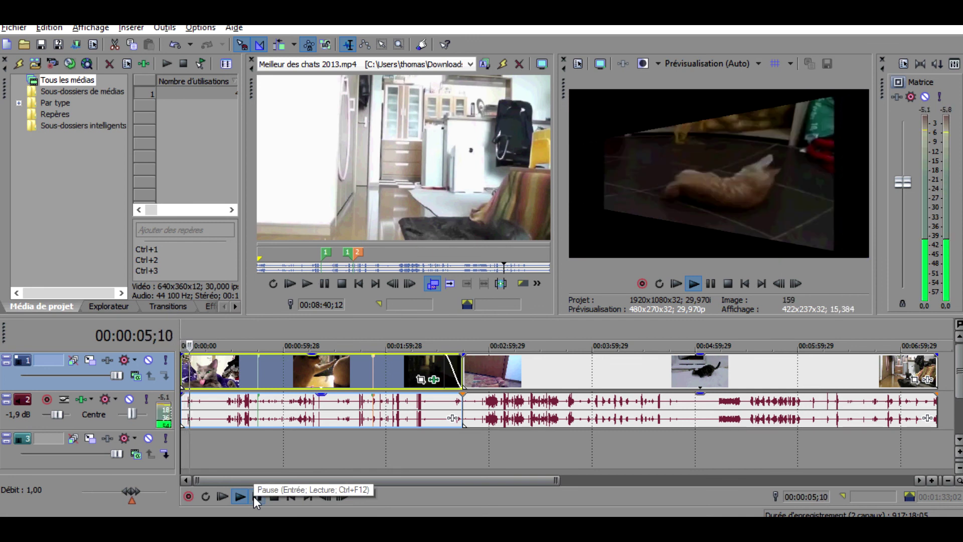
click(255, 496)
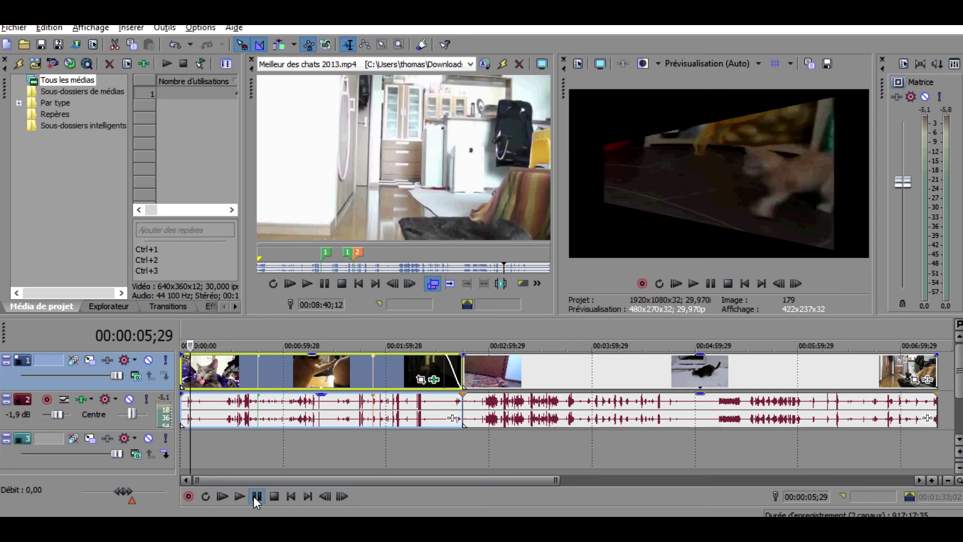
Add the Volume audio event effect to the first clip on track 2
right_click(286, 409)
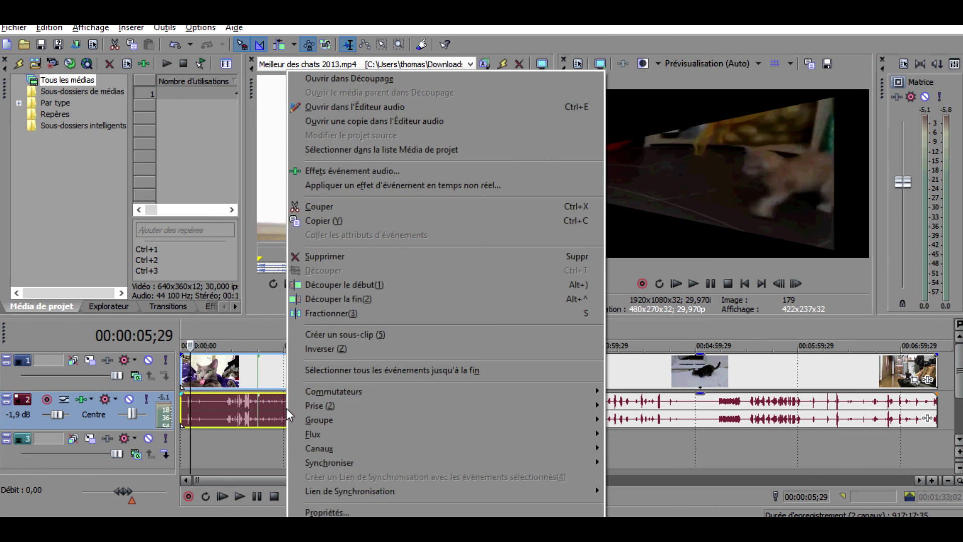
click(415, 171)
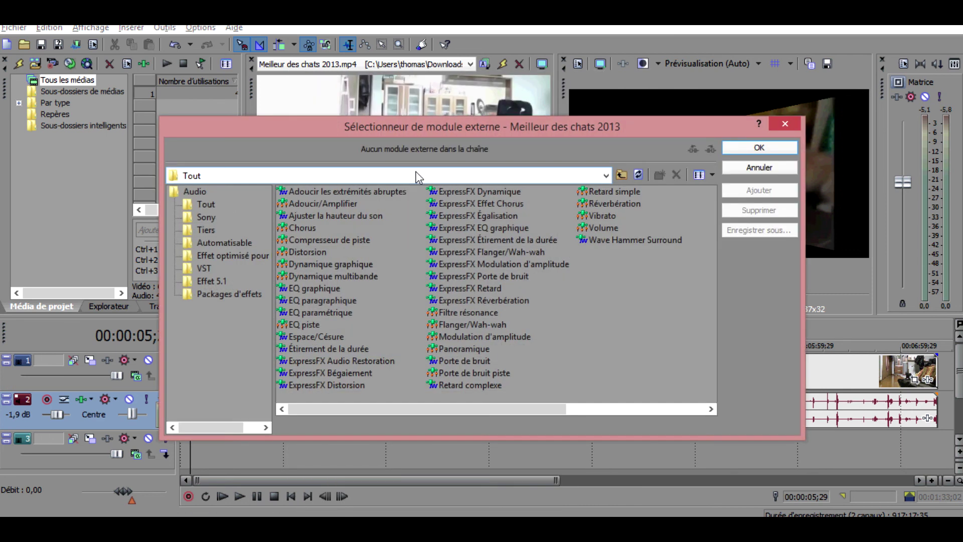
double_click(601, 227)
click(757, 147)
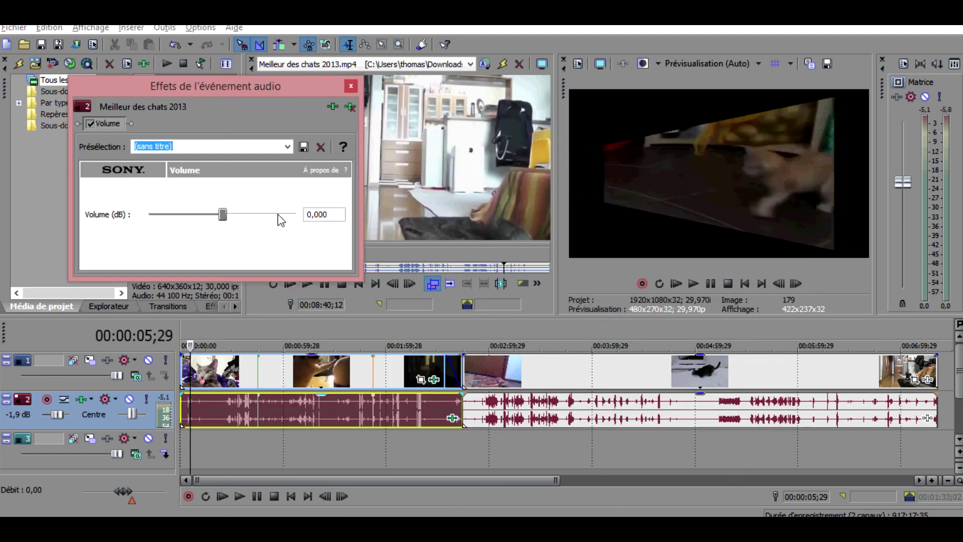
Try raising the effect's volume to 4,249 dB, reset it to 0 and close the audio effect window
drag(222, 218, 269, 215)
double_click(331, 214)
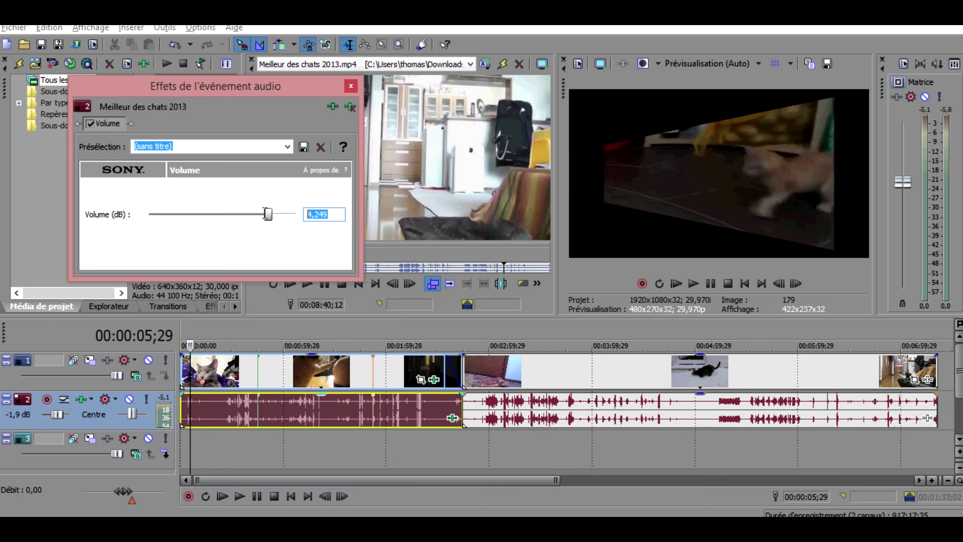
text(0)
click(350, 87)
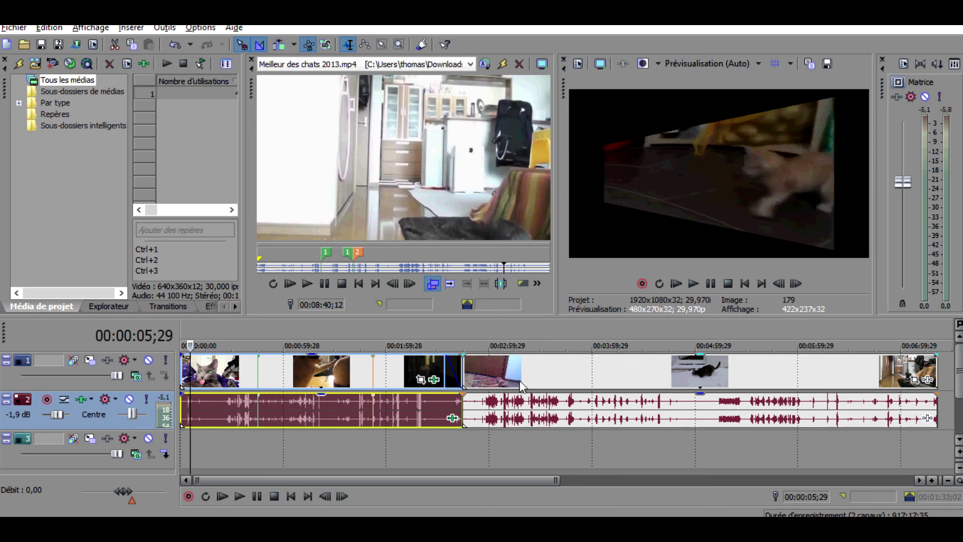
Open Pan/Crop for the second clip on track 1 and move to 00:00:27;24 on its keyframe timeline
click(519, 373)
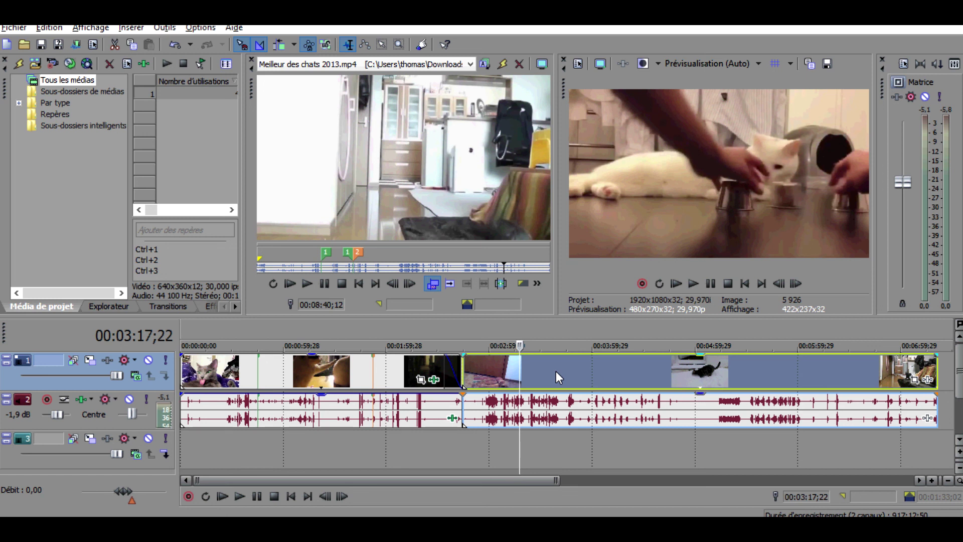
right_click(580, 369)
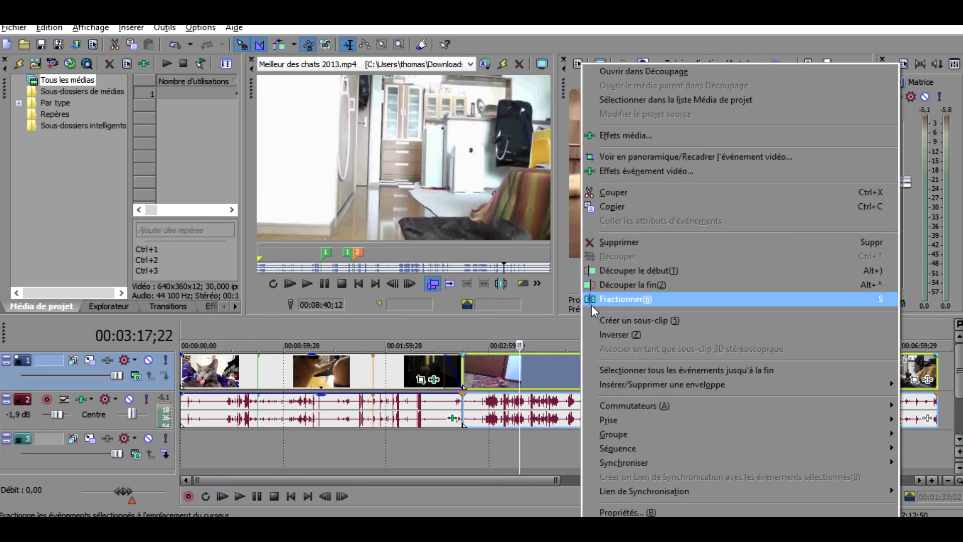
click(525, 366)
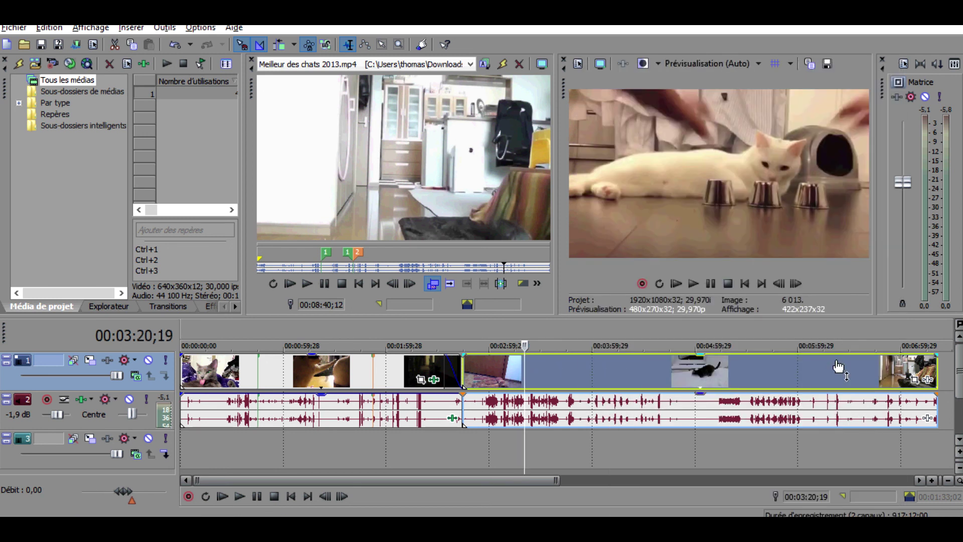
click(916, 382)
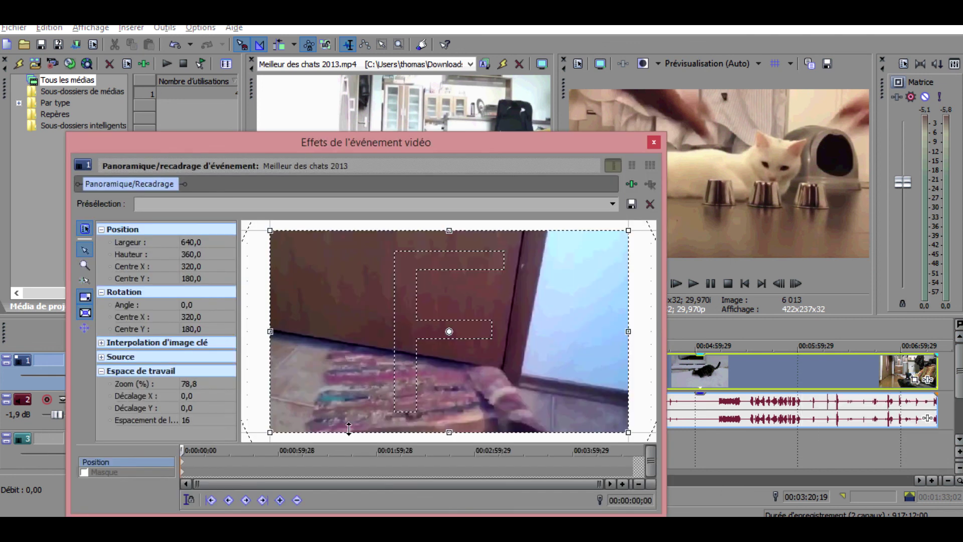
click(225, 460)
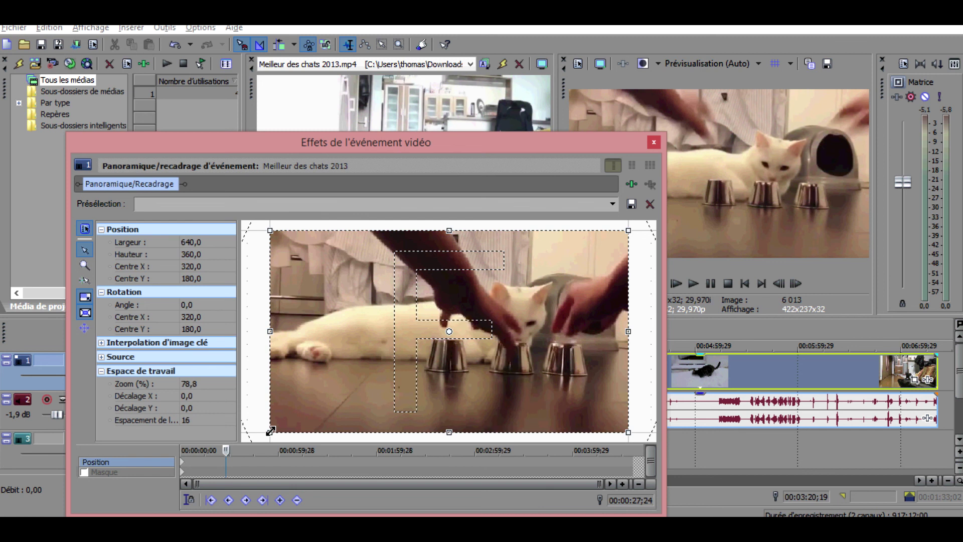
Zoom in on the white cat's head by shrinking the crop frame to 320 × 180, centred at about 408,8 and 177,5
drag(271, 430, 316, 410)
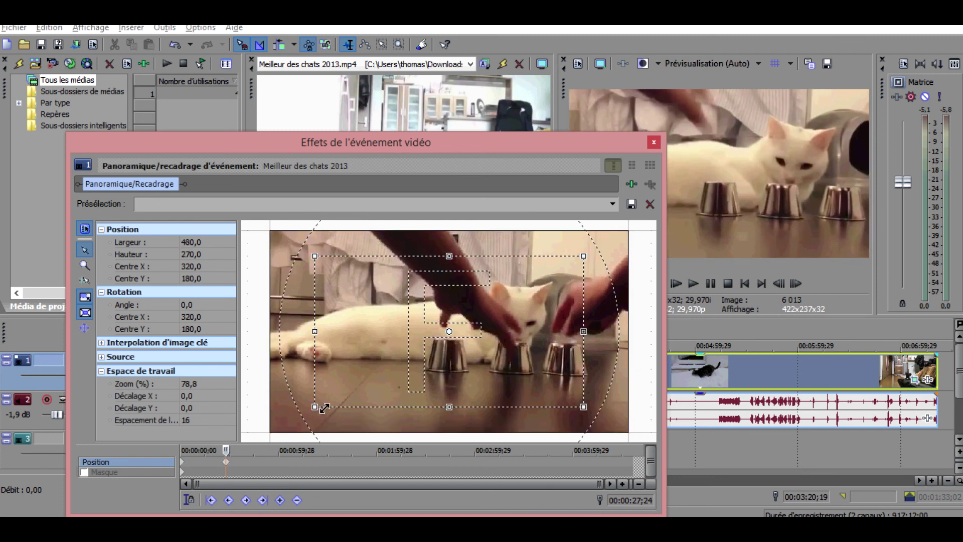
drag(324, 407, 328, 406)
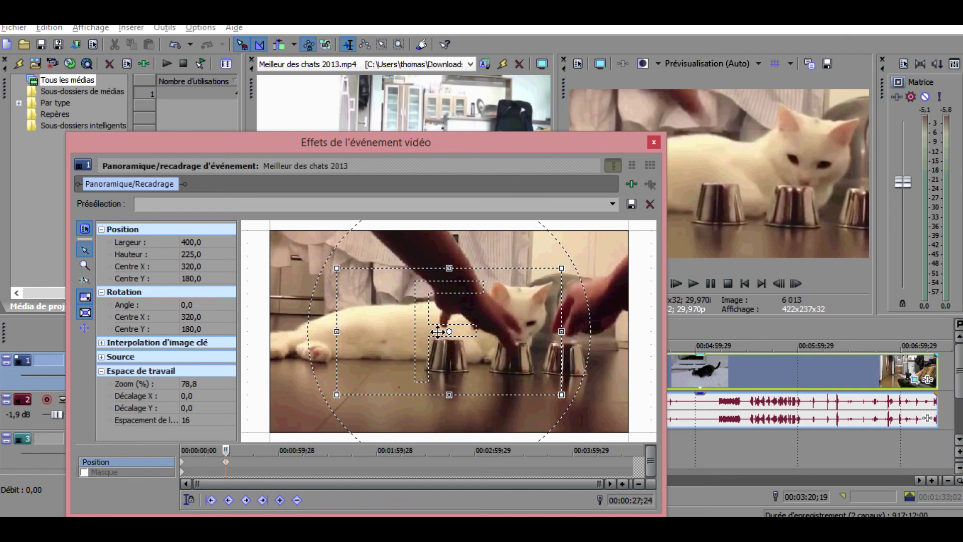
drag(395, 331, 441, 325)
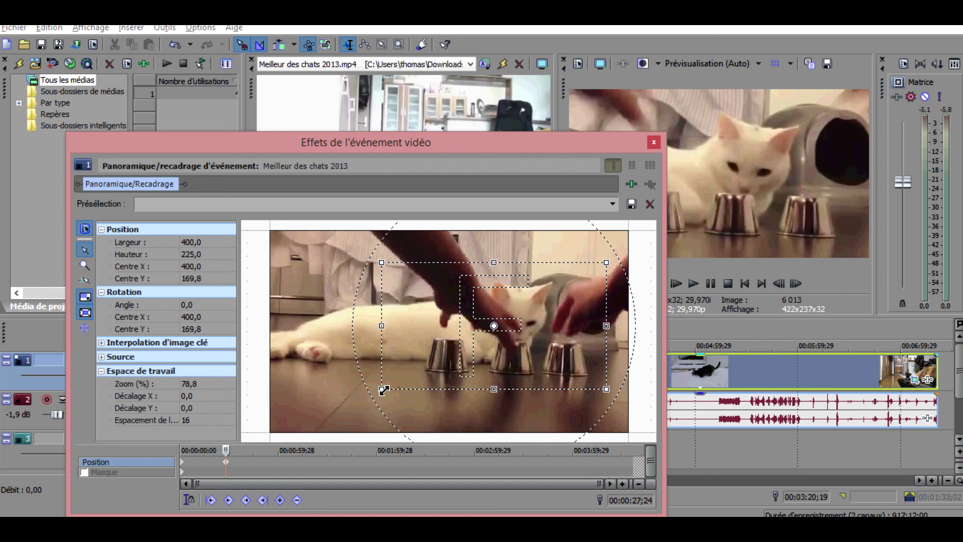
drag(384, 389, 402, 378)
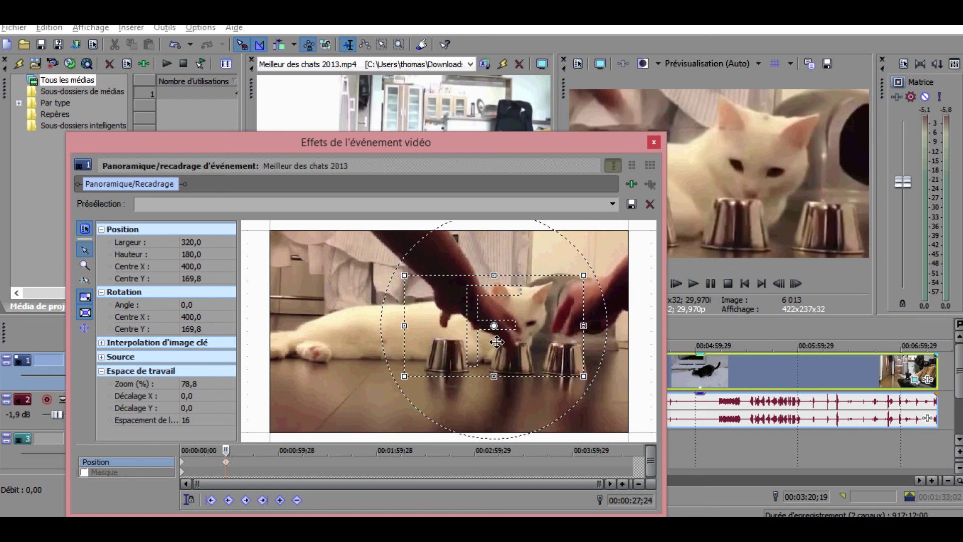
drag(497, 341, 501, 346)
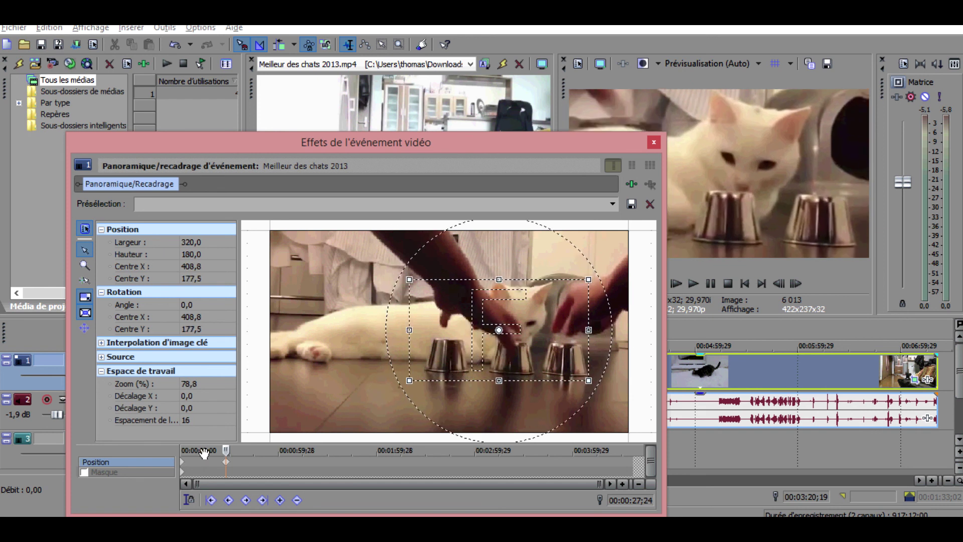
Add a crop keyframe at 00:00:39;03 and restore the full 640 × 360 frame centred at 320 and 180
click(245, 461)
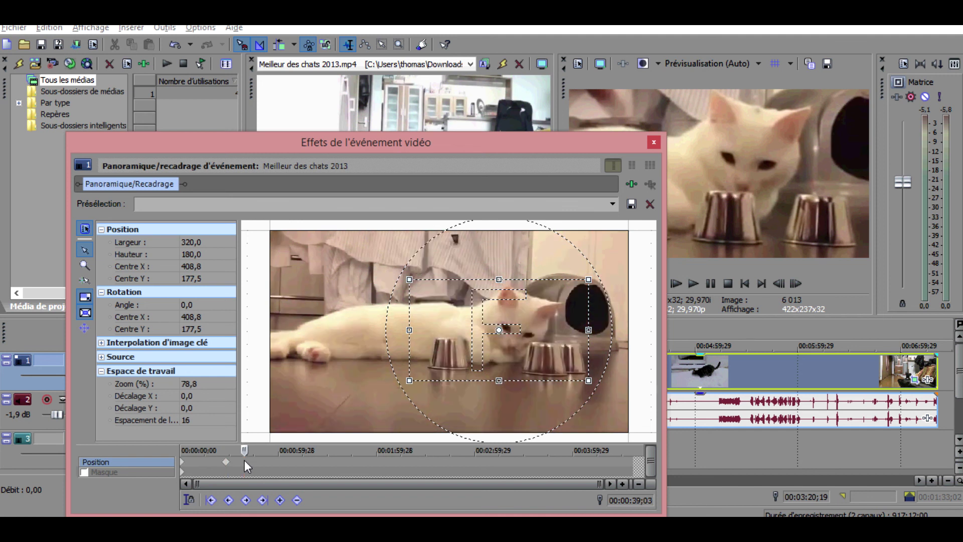
click(275, 499)
drag(408, 382, 297, 427)
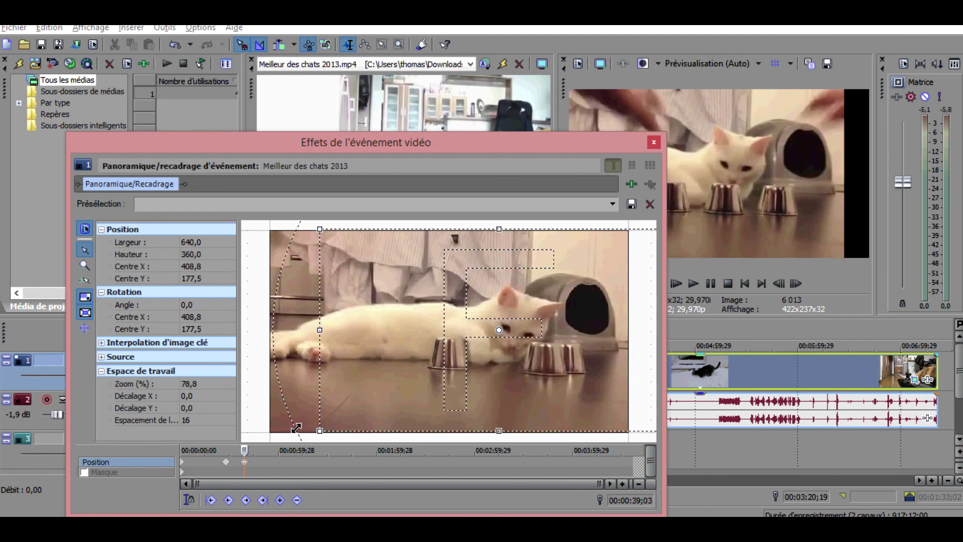
key(ctrl+z)
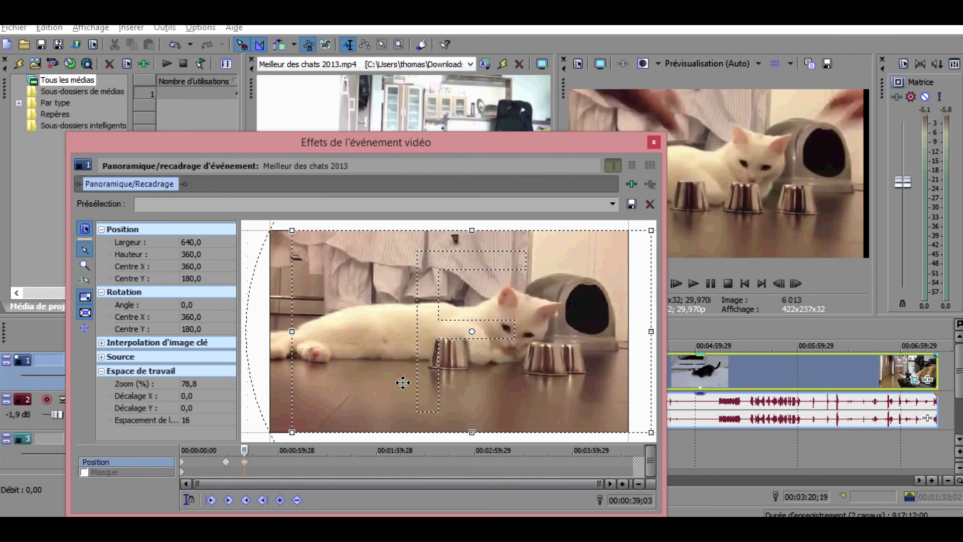
key(ctrl+z)
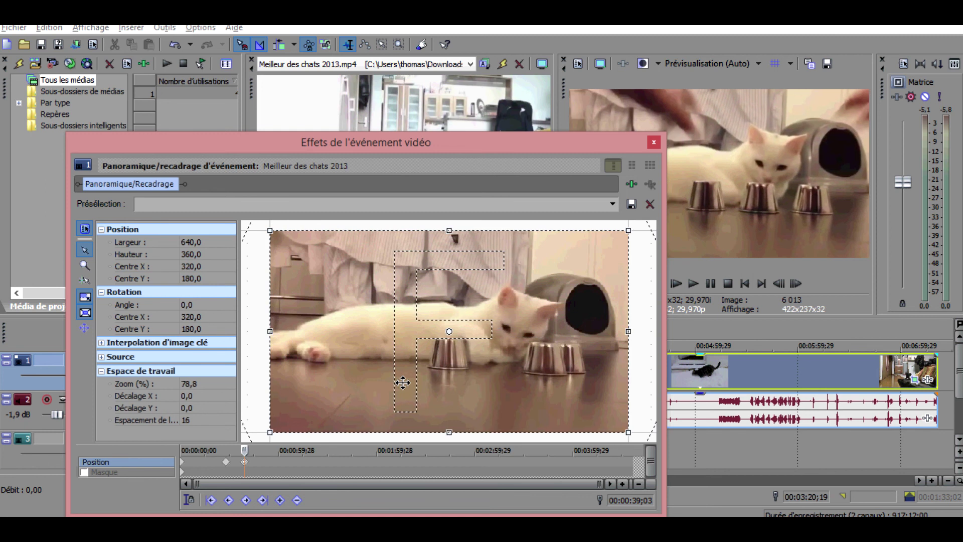
Check the framing around the crop keyframes, close Pan/Crop and briefly play the second clip from 00:03:20;19
click(226, 461)
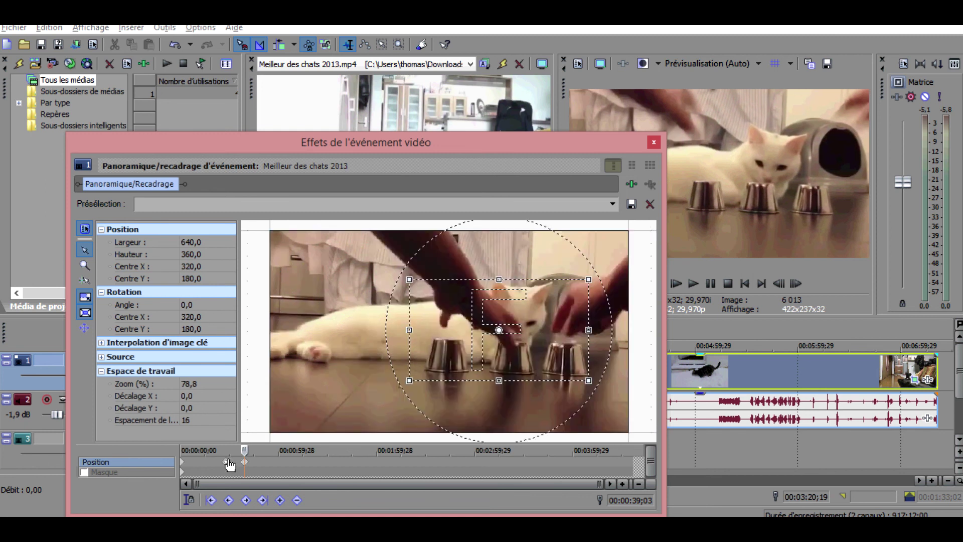
drag(226, 450, 251, 449)
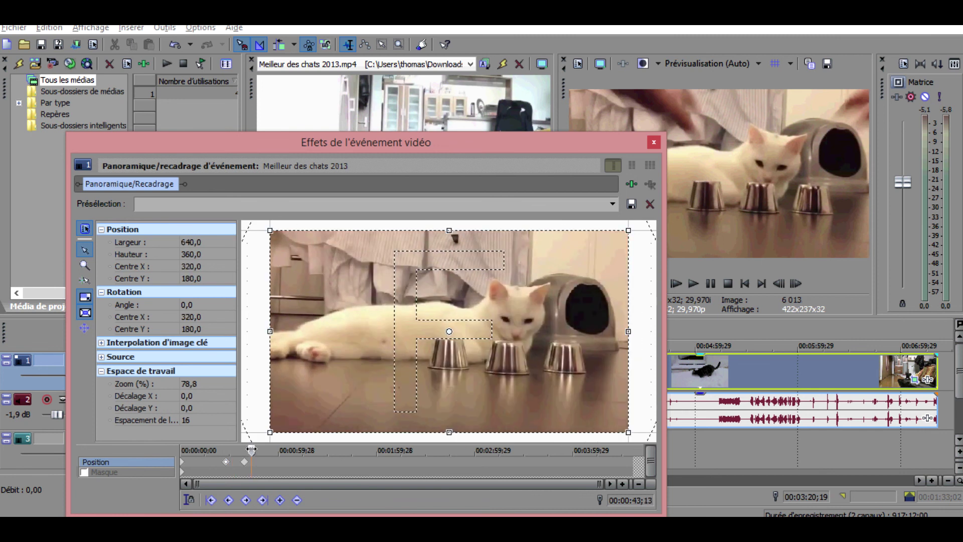
click(653, 141)
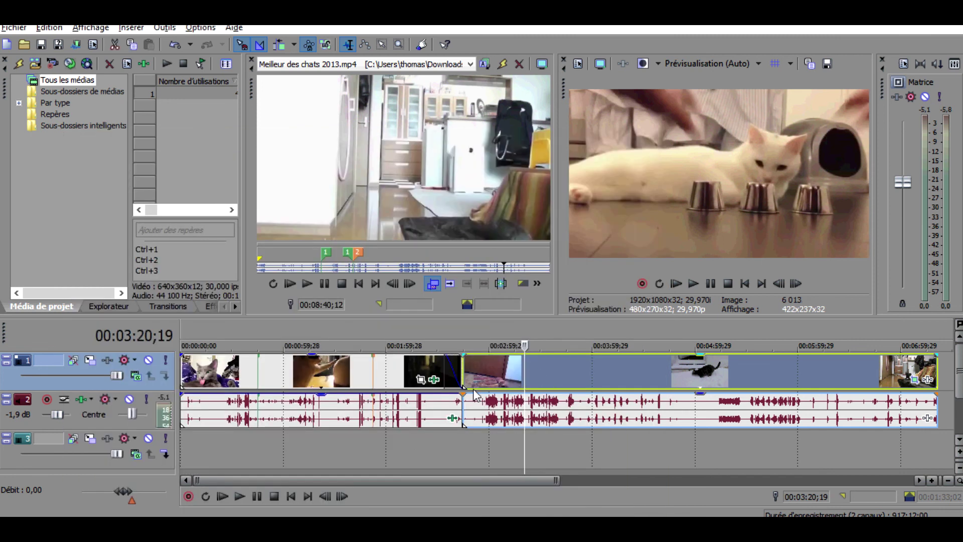
click(239, 496)
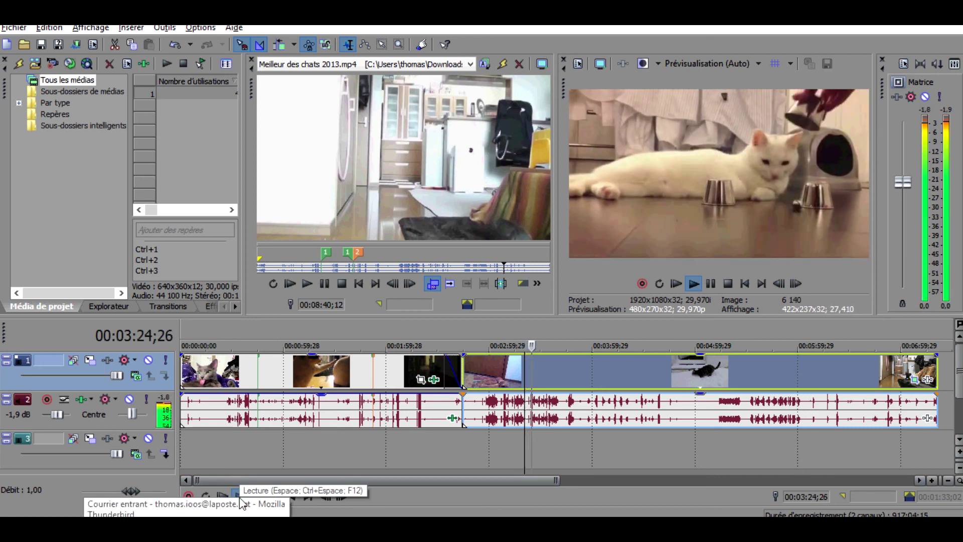
click(259, 498)
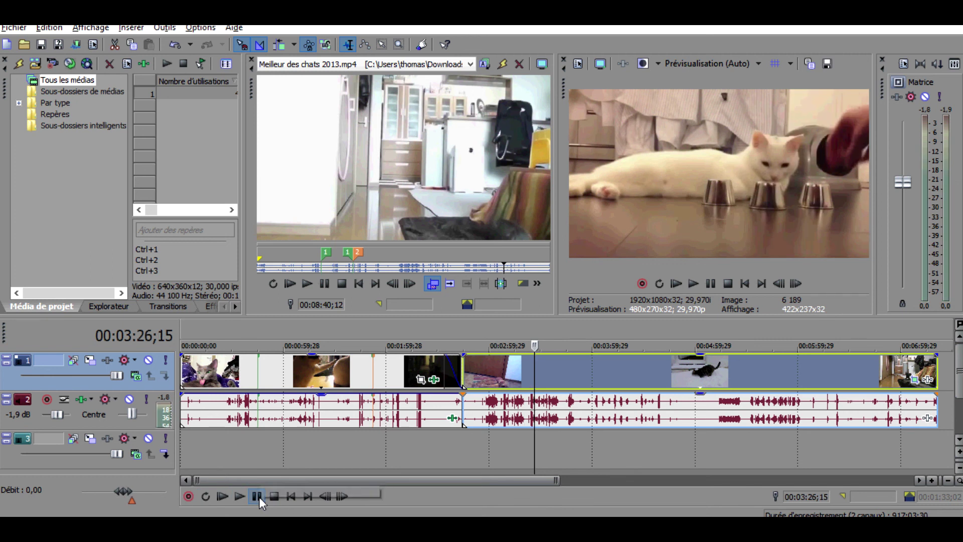